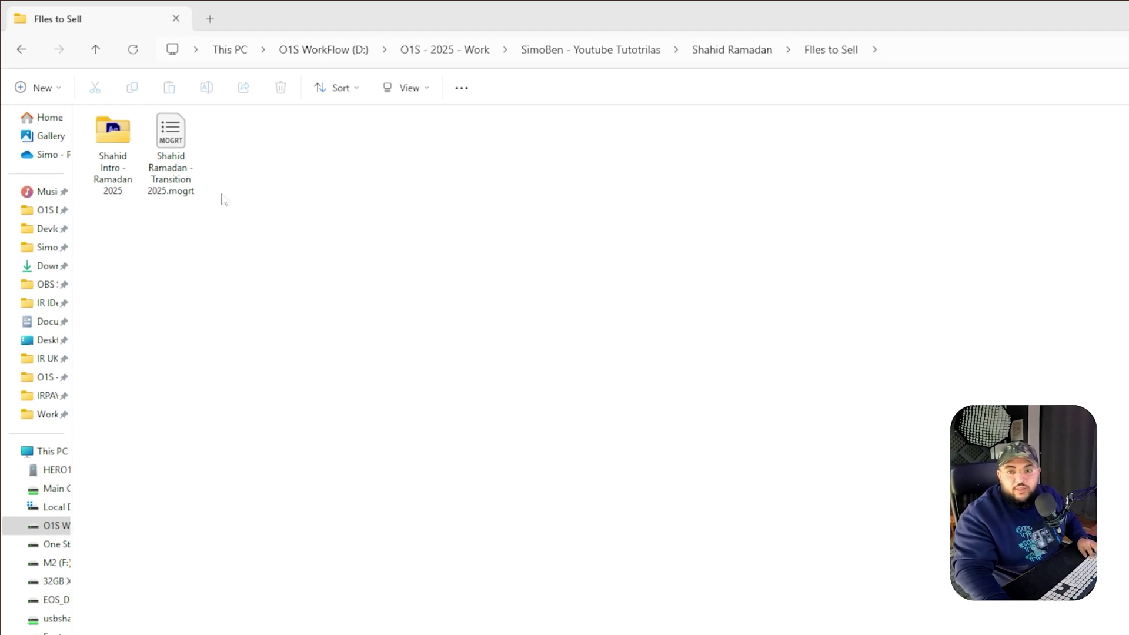
Step: Inspect the Shahid Ramadan - Transition 2025.mogrt file and the Shahid Intro - Ramadan 2025 project folder for sale
left_click(171, 133)
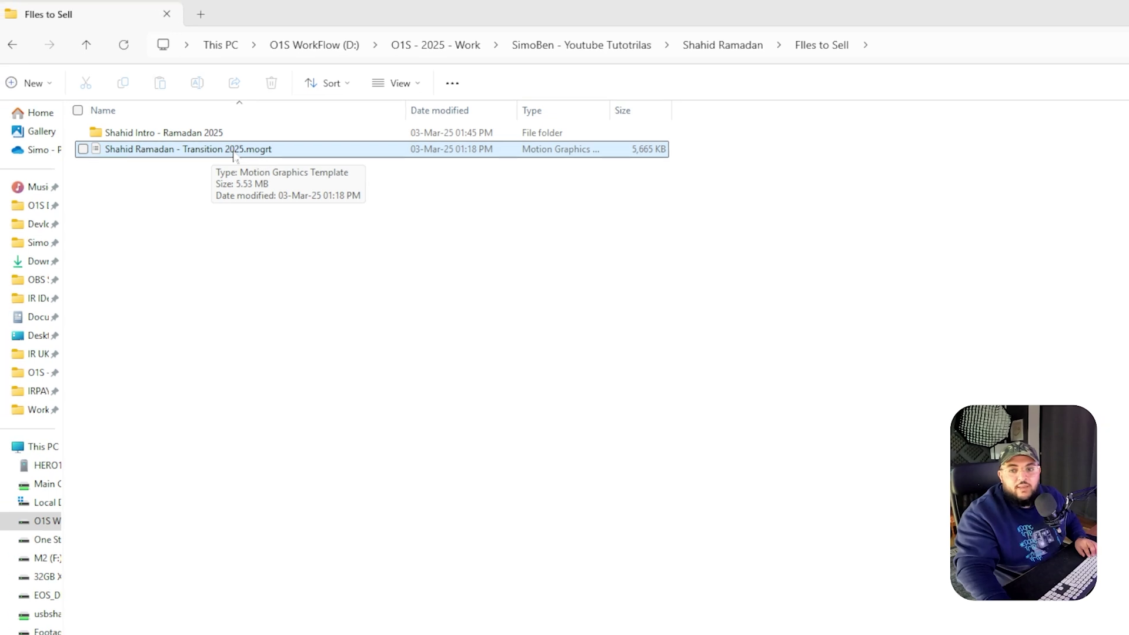
left_click(234, 149, "ctrl")
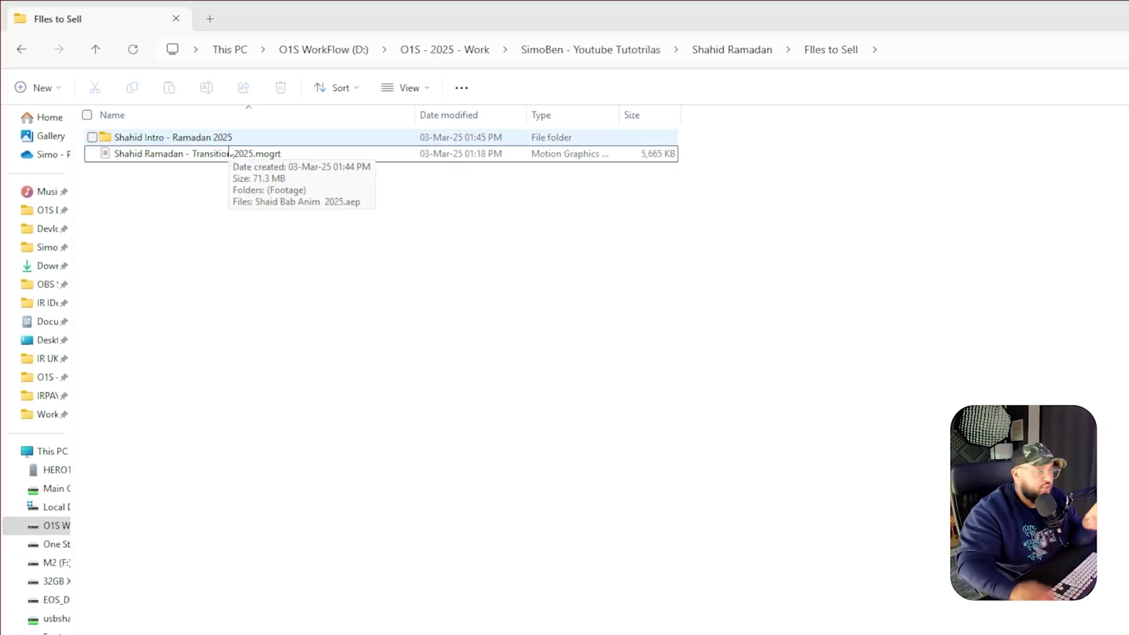
double_click(242, 139)
double_click(228, 140)
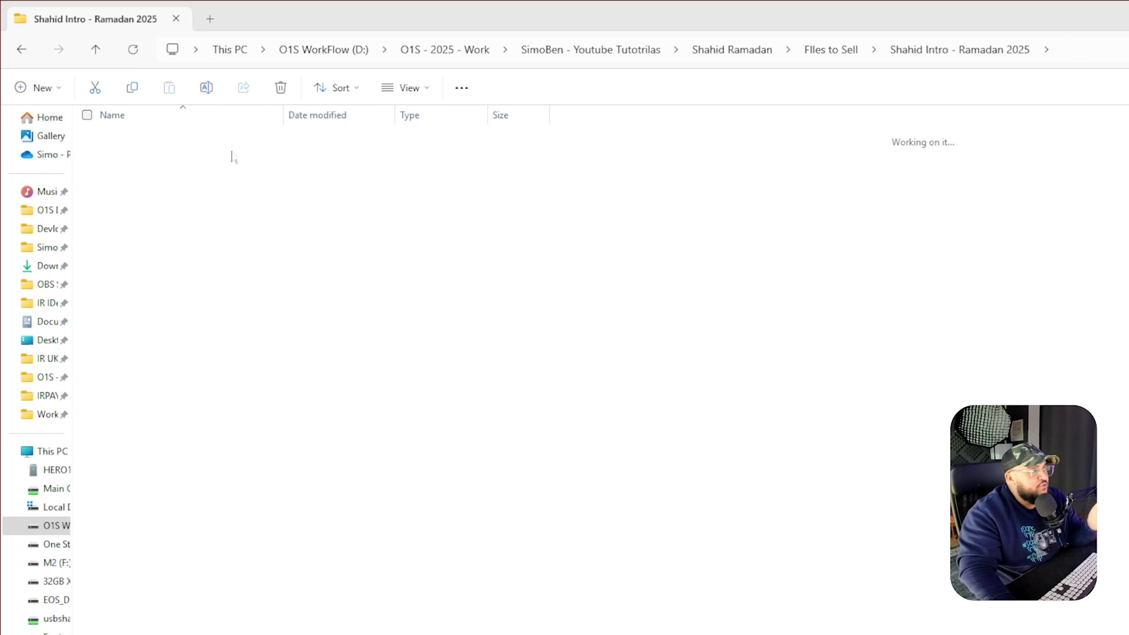
key("alt+Left")
double_click(166, 154)
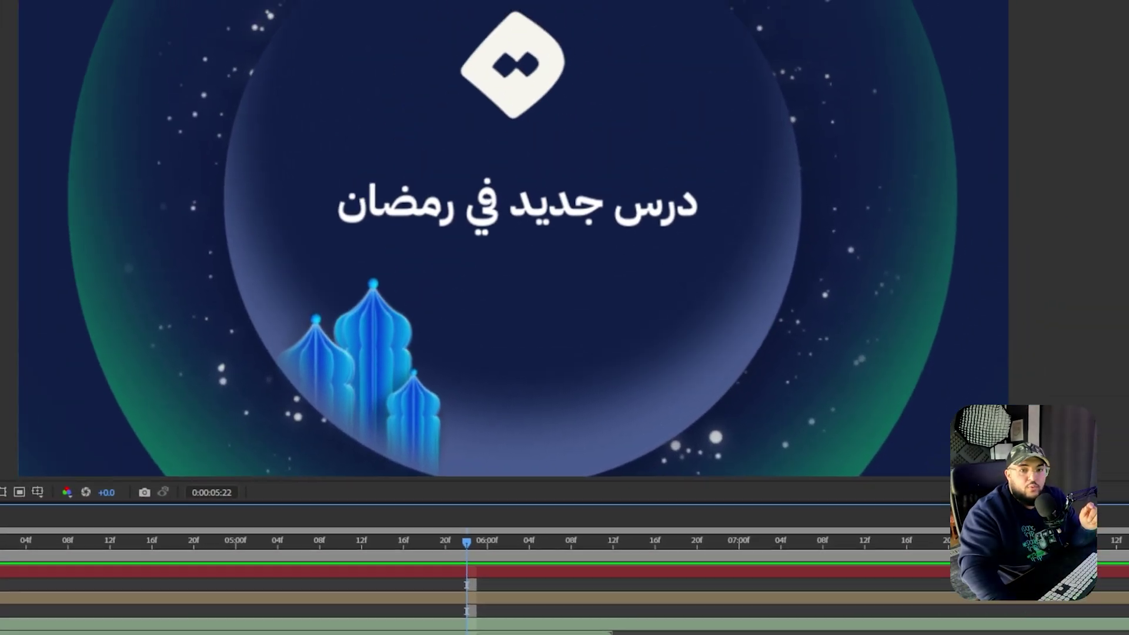
Step: Preview the New Intro Shahid Ramadan composition in After Effects at 0:00:04:16 and minimize its window
key("super+Left")
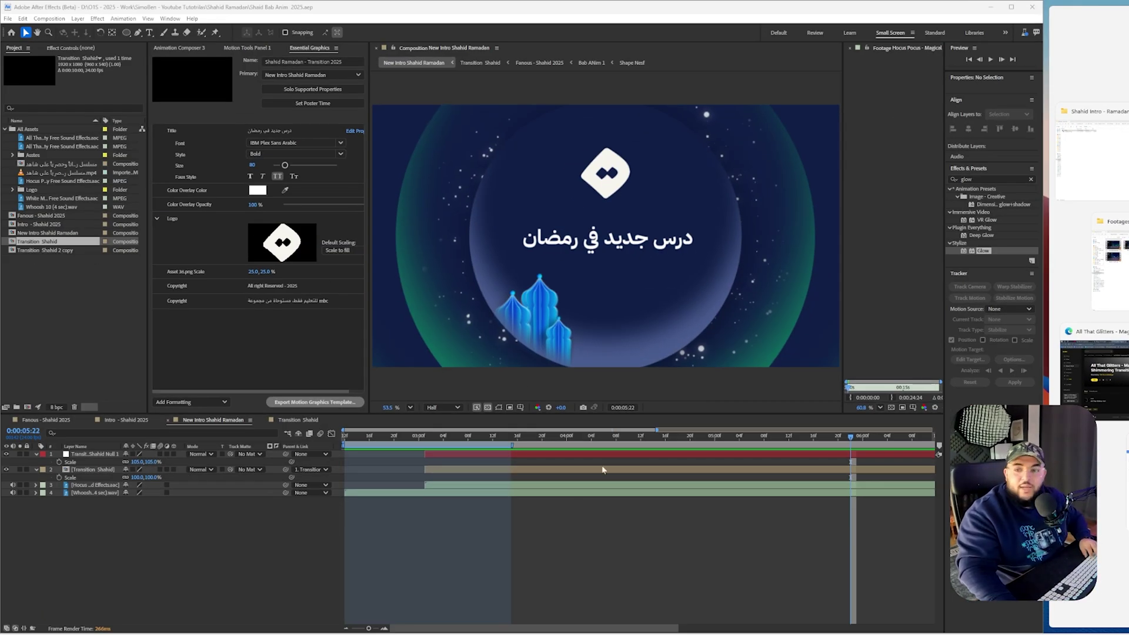
left_click_drag(786, 448, 663, 442)
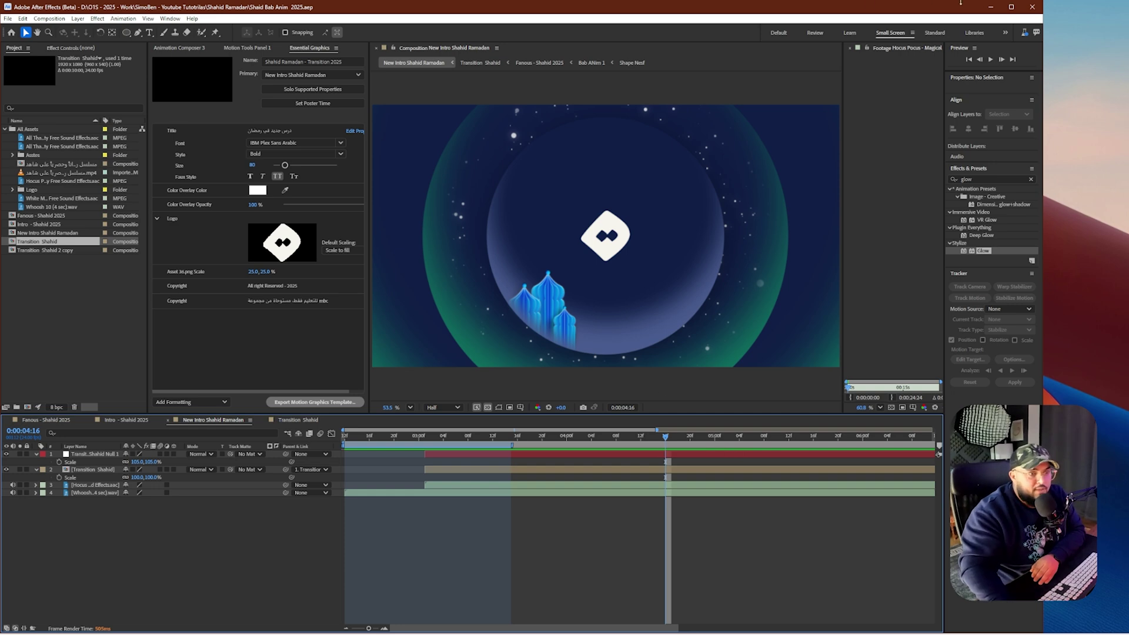
left_click(990, 8)
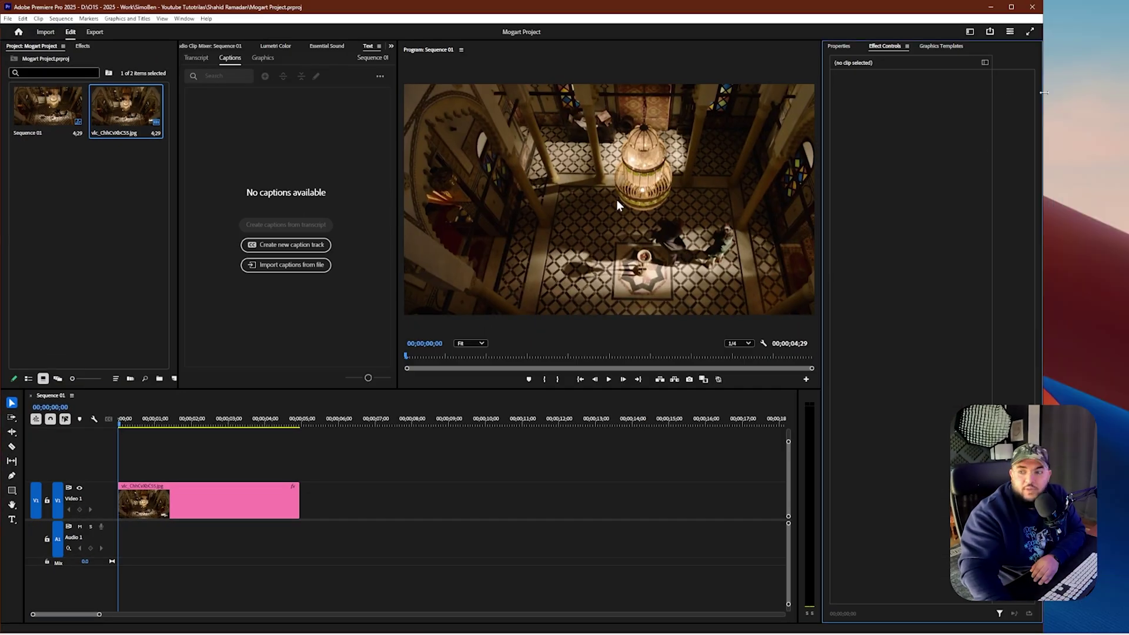
Step: Widen the Premiere Pro window to the full screen width and position the playhead at 00;00;02;10 over the image clip
left_click_drag(1045, 97, 1128, 97)
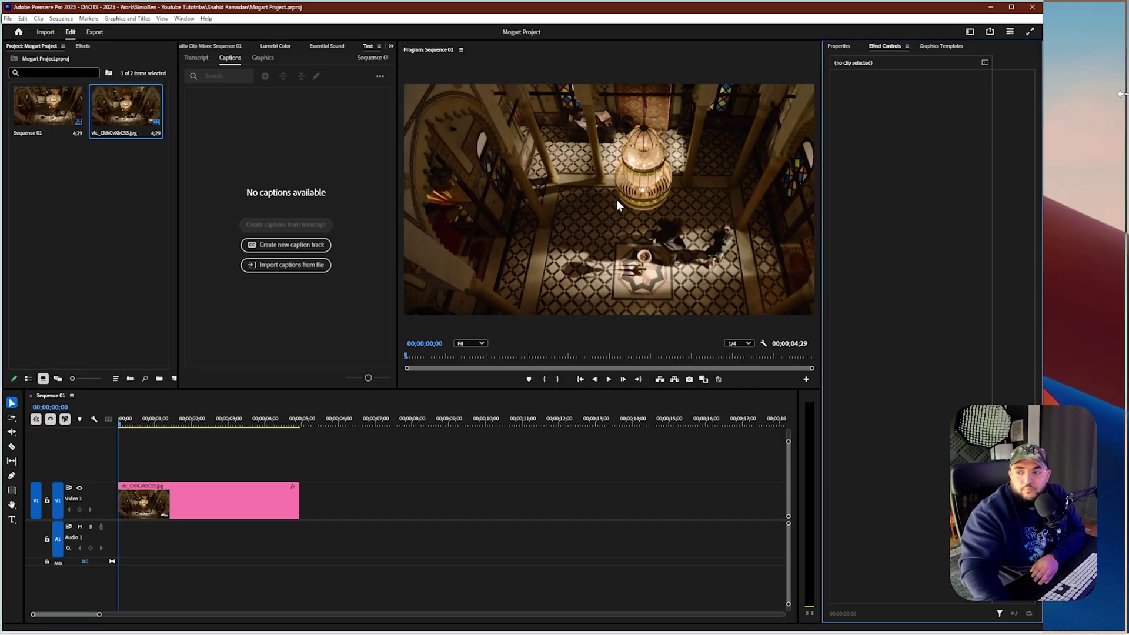
left_click(189, 504)
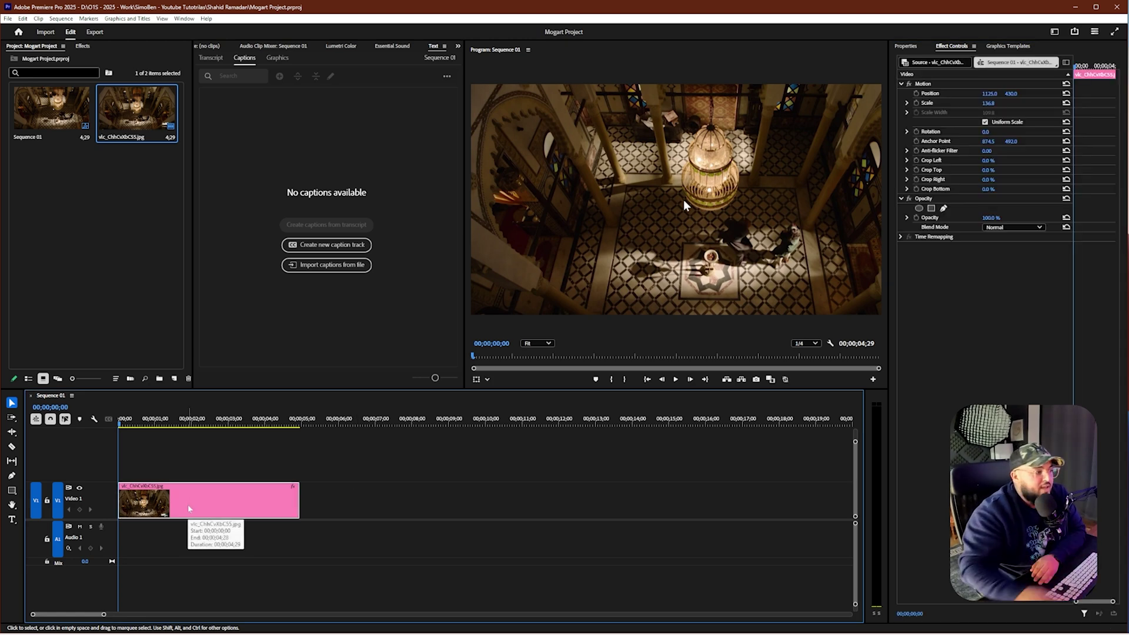
left_click(203, 421)
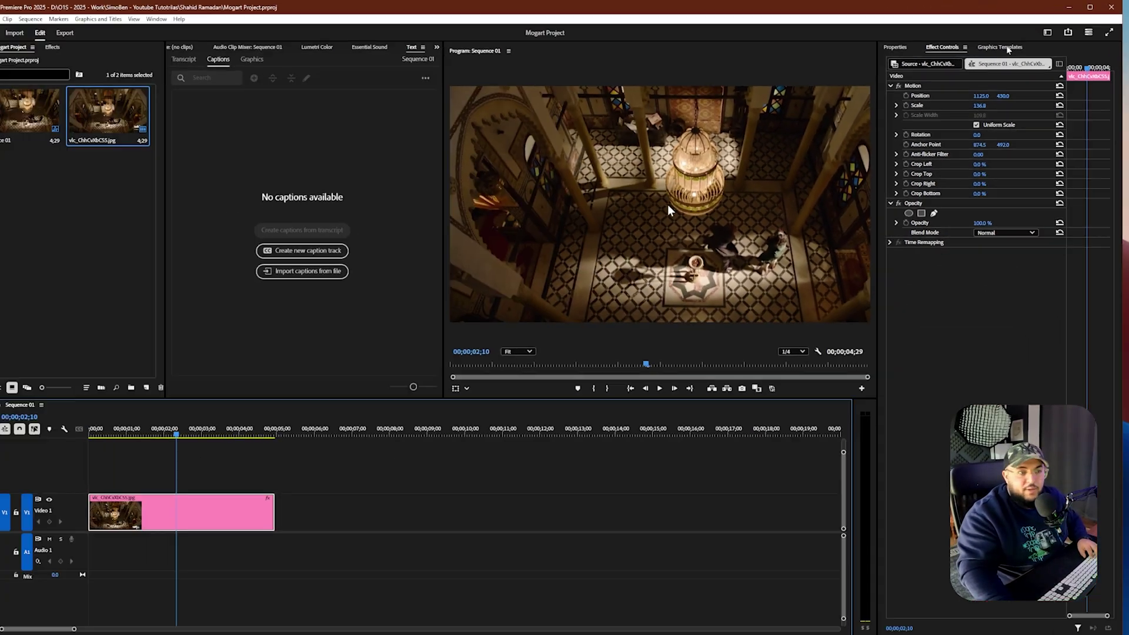
Step: Install the motion graphics template Shahid Ramadan - Transition 2025.mogrt from the Files to Sell folder
left_click(781, 77)
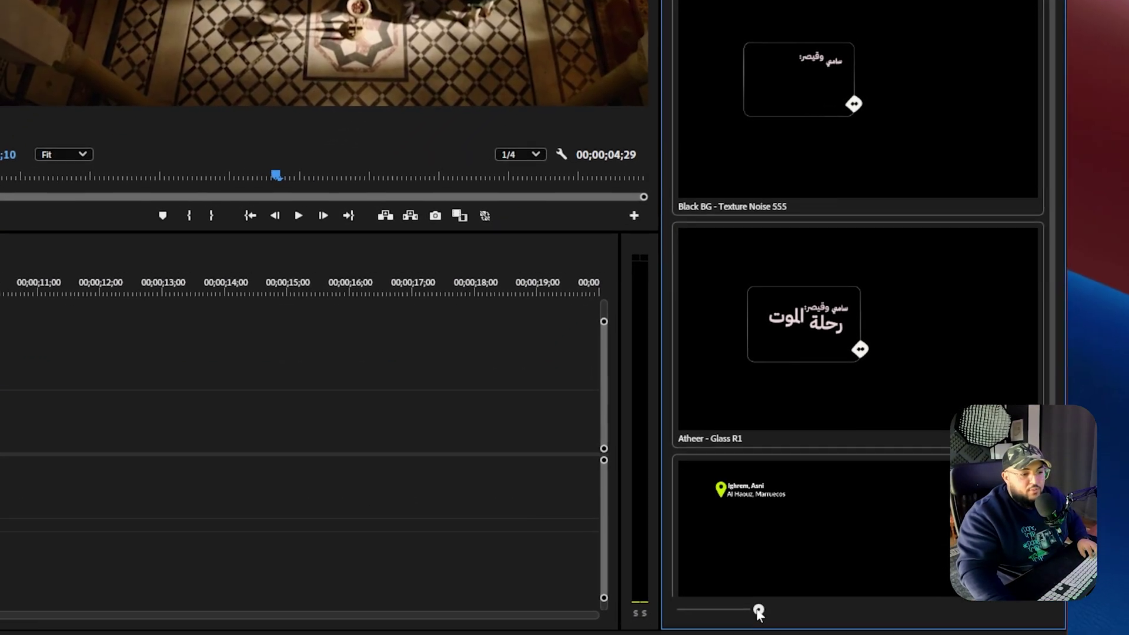
mouse_move(722, 634)
left_mouse_down()
mouse_move(704, 634)
mouse_move(717, 634)
left_mouse_up()
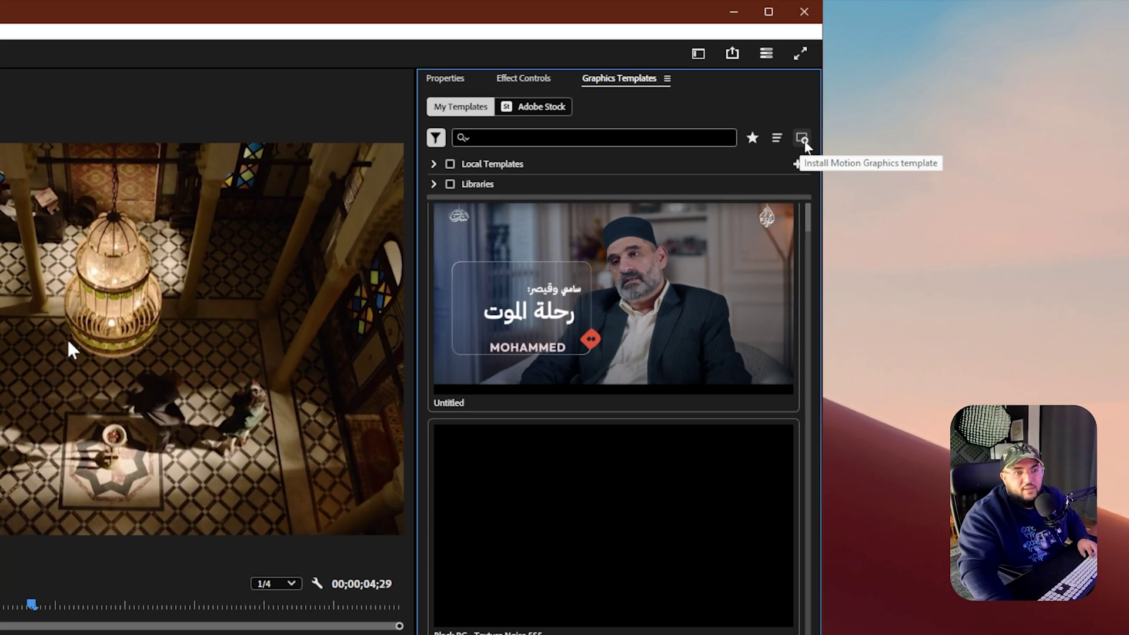
left_click(803, 139)
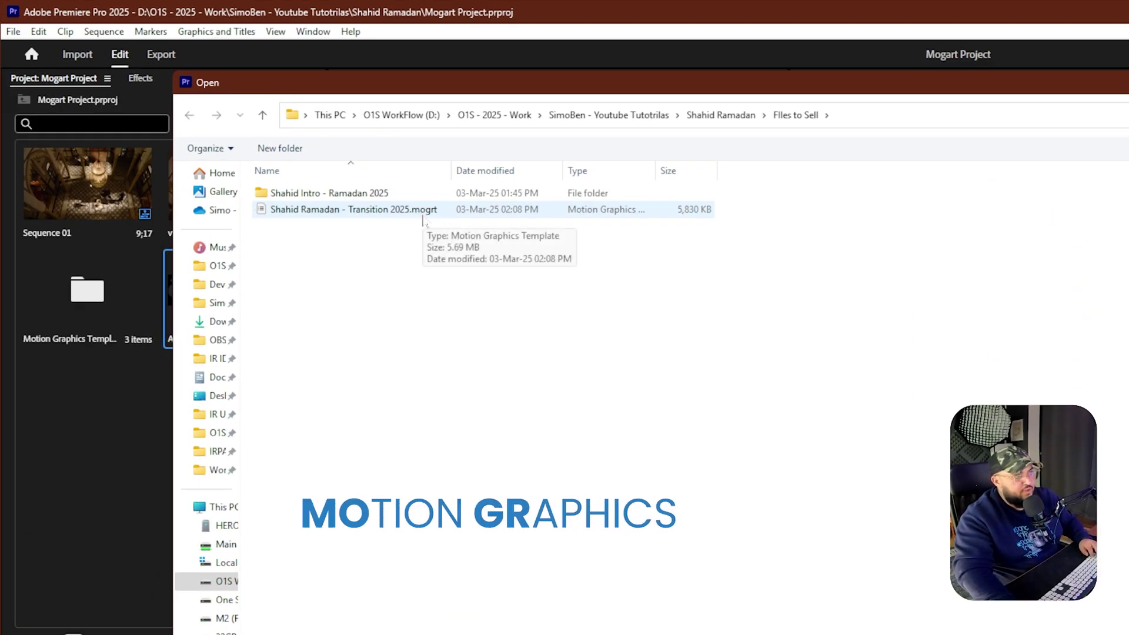
left_click(440, 213)
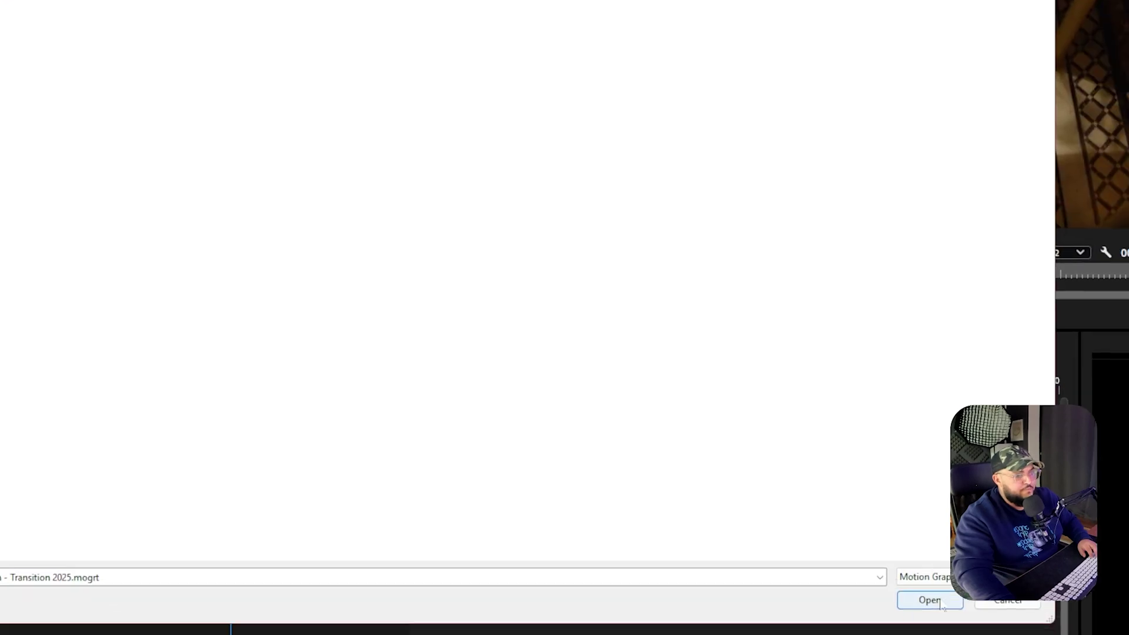
key("Return")
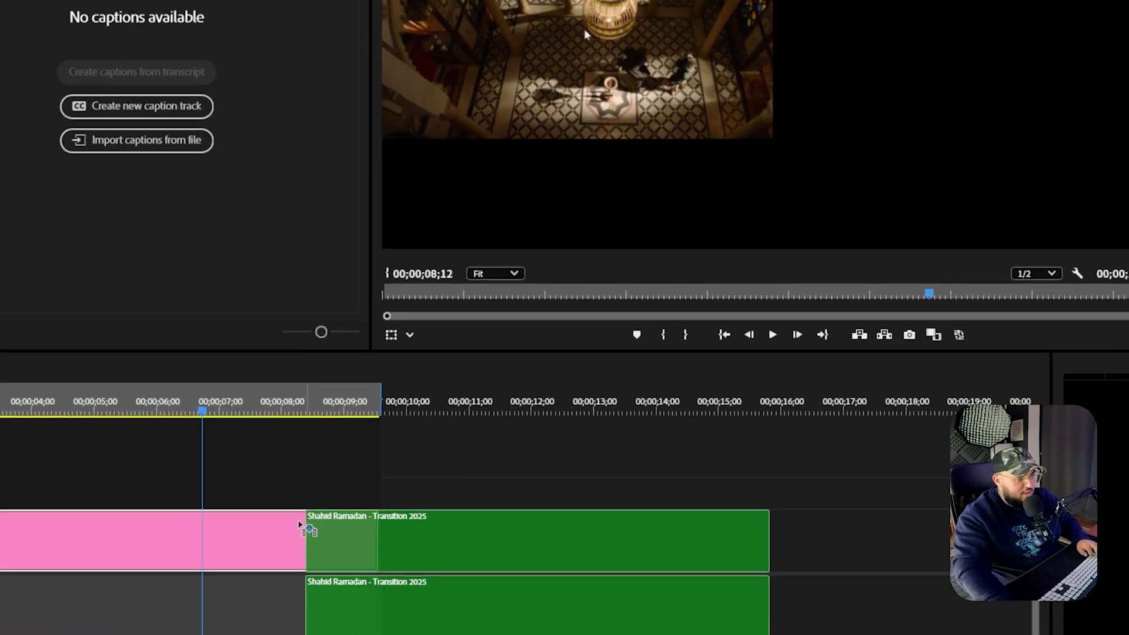
Step: Place the Shahid Ramadan - Transition 2025 template on track V2, starting at 00;00;06;22 above the image clip
left_click_drag(528, 451, 438, 418)
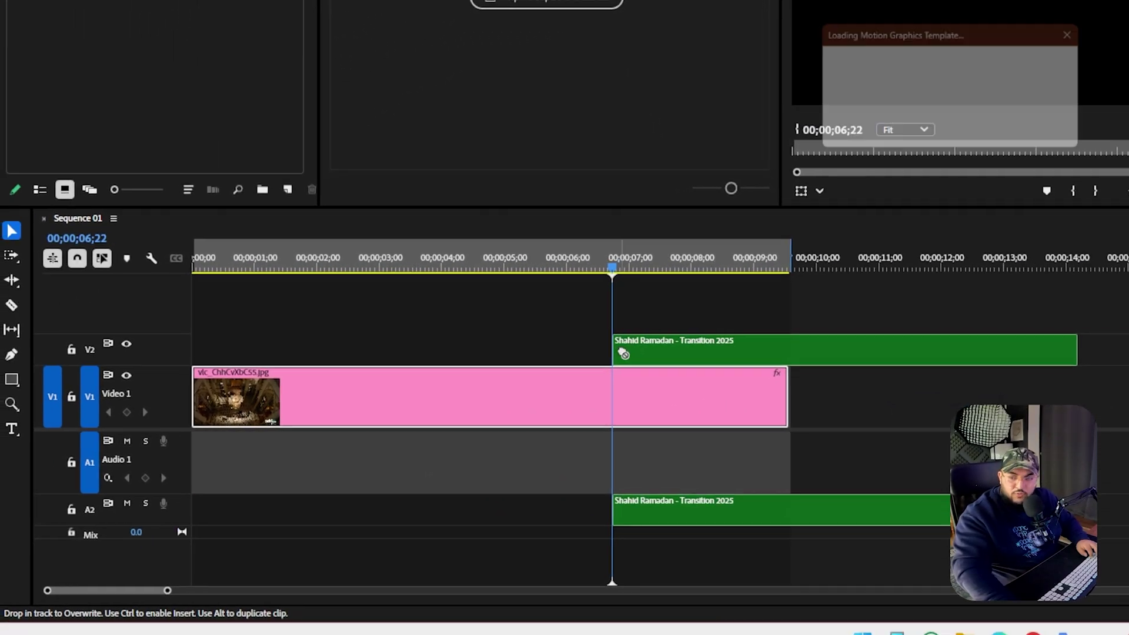
left_click_drag(622, 352, 649, 371)
key("z")
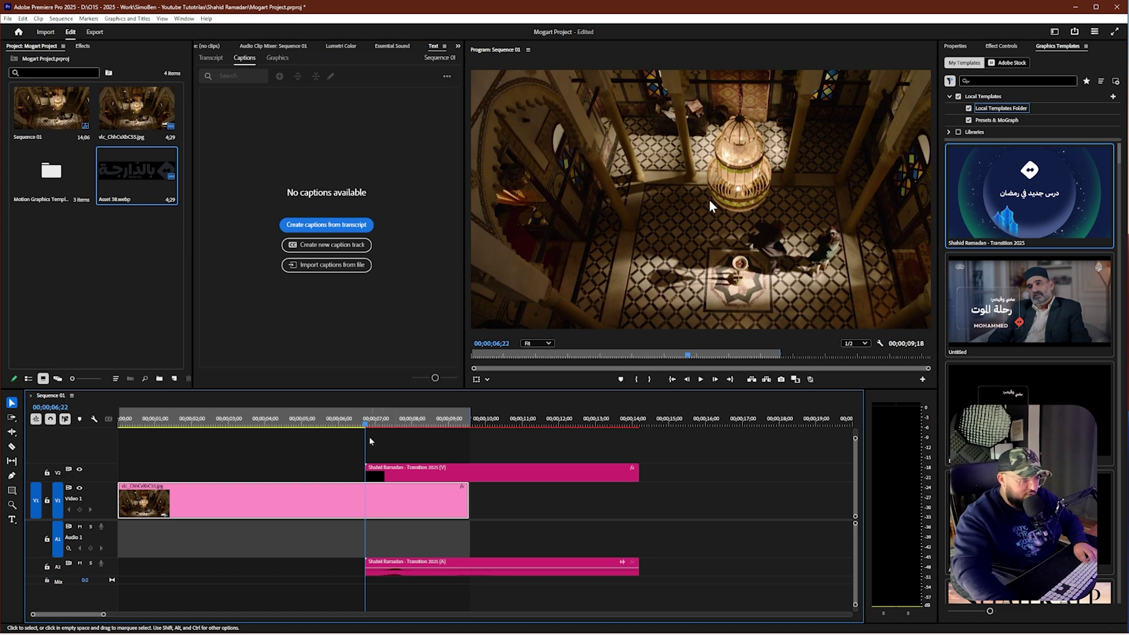
Step: Move the transition clip earlier to start at about 4 seconds and extend the sequence out point to its end at 00;00;11;12
left_click_drag(366, 425, 472, 433)
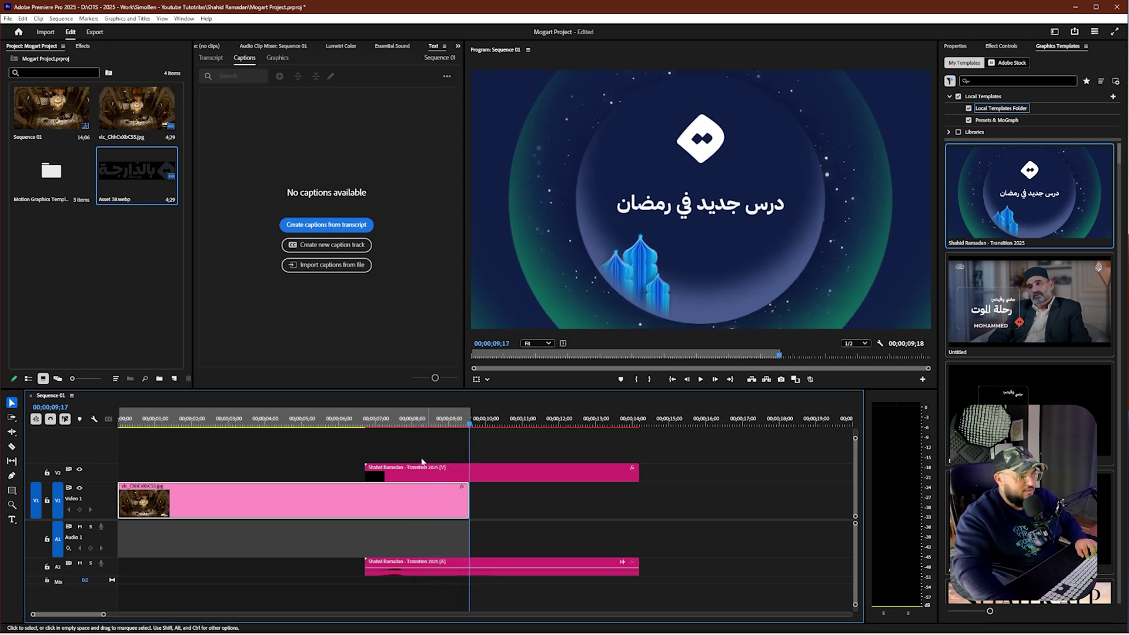
left_click_drag(422, 464, 319, 464)
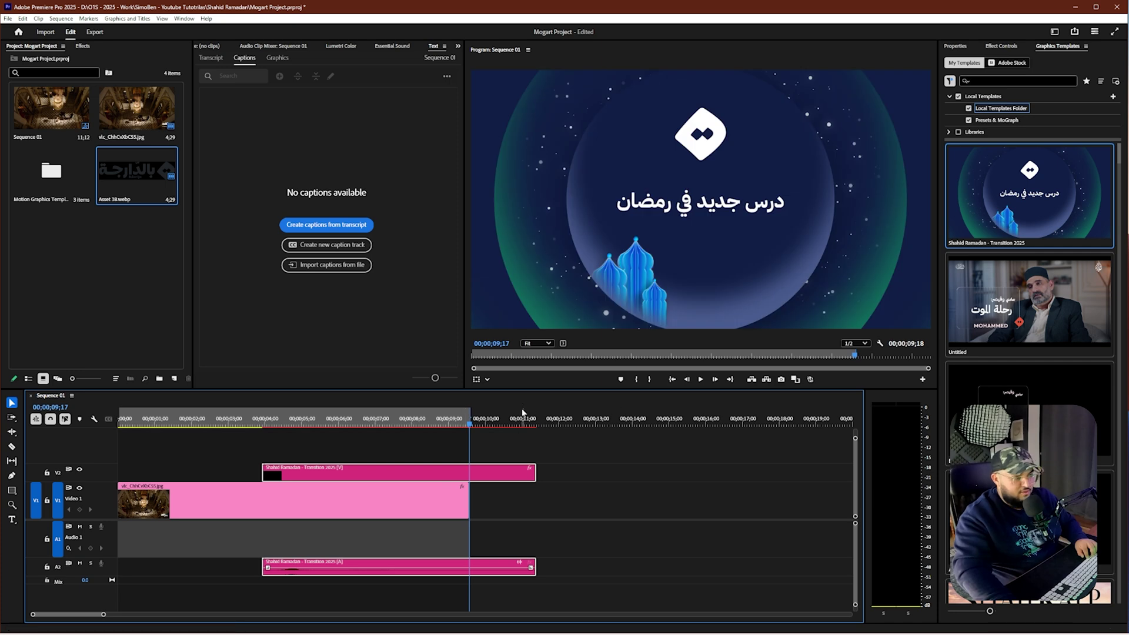
left_click_drag(472, 416, 537, 422)
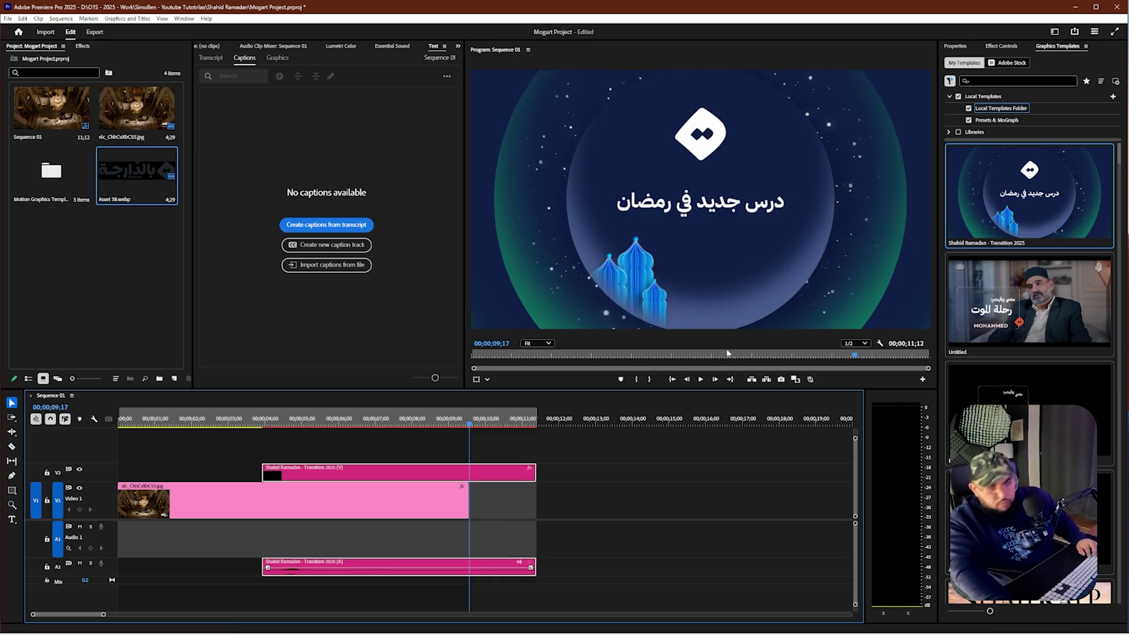
Step: Play back the transition over the image clip and check its title animation around 00;00;07;11
left_click(701, 380)
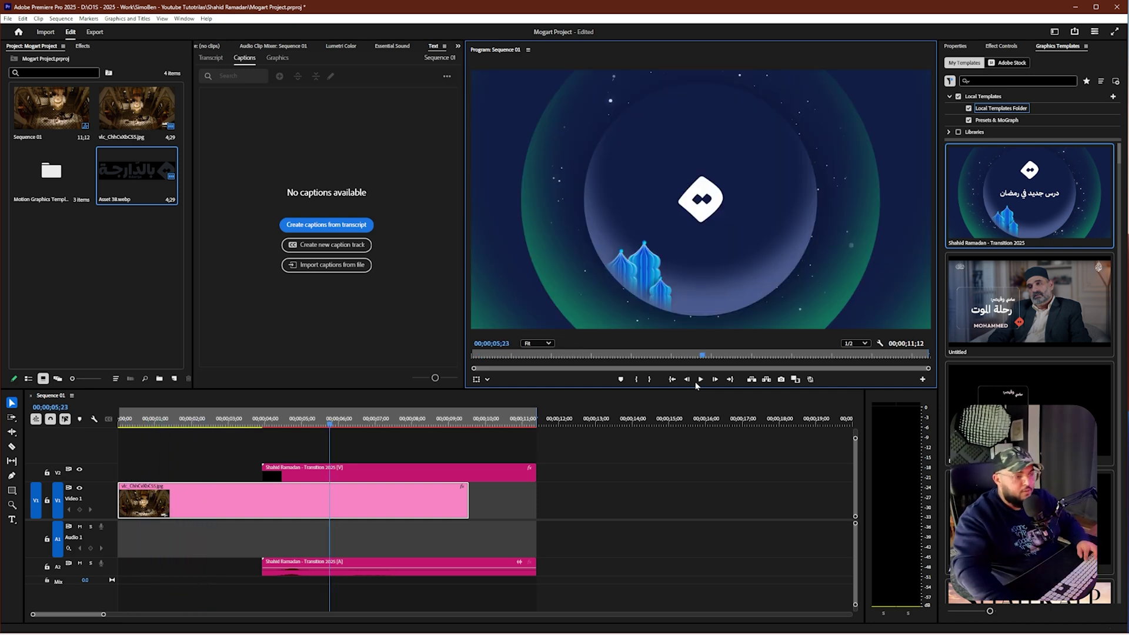
left_click(697, 381)
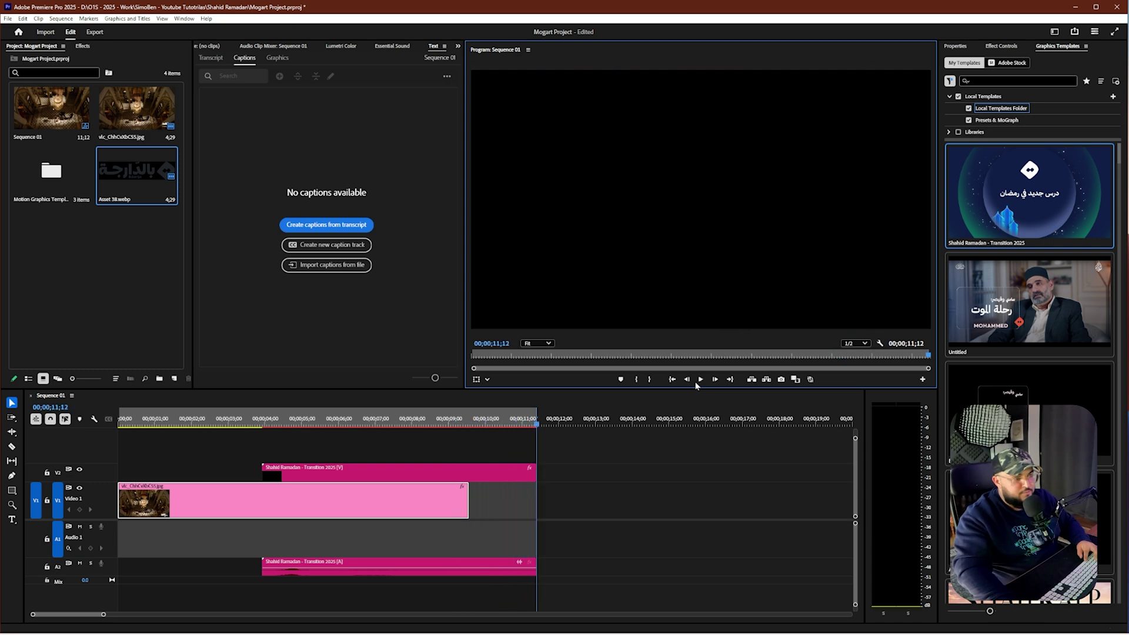
left_click(387, 420)
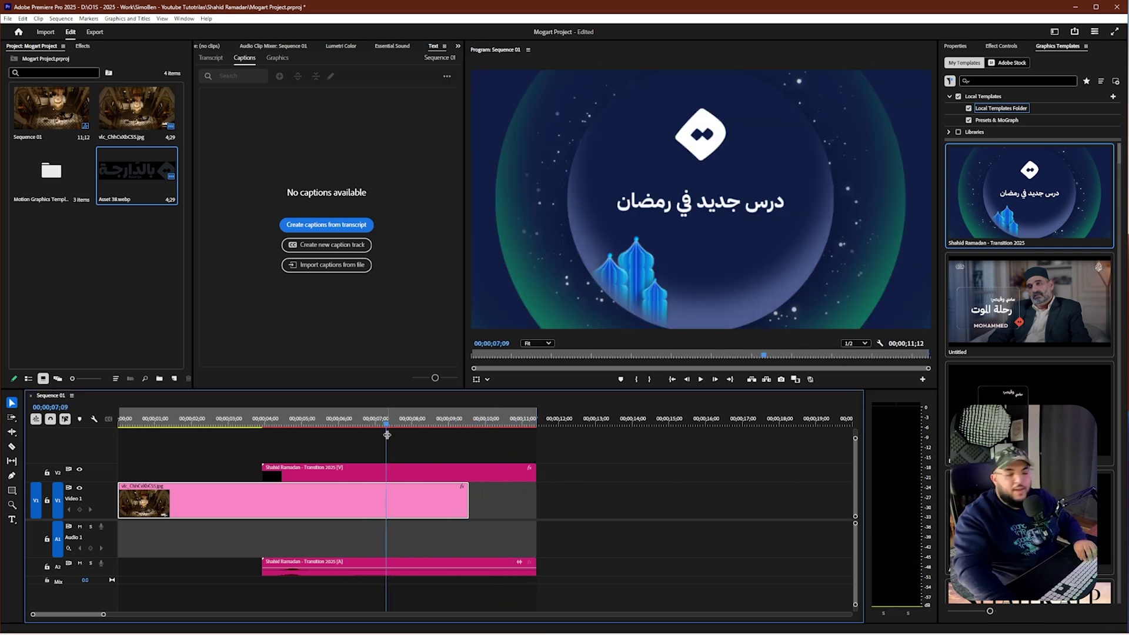
left_click(361, 425)
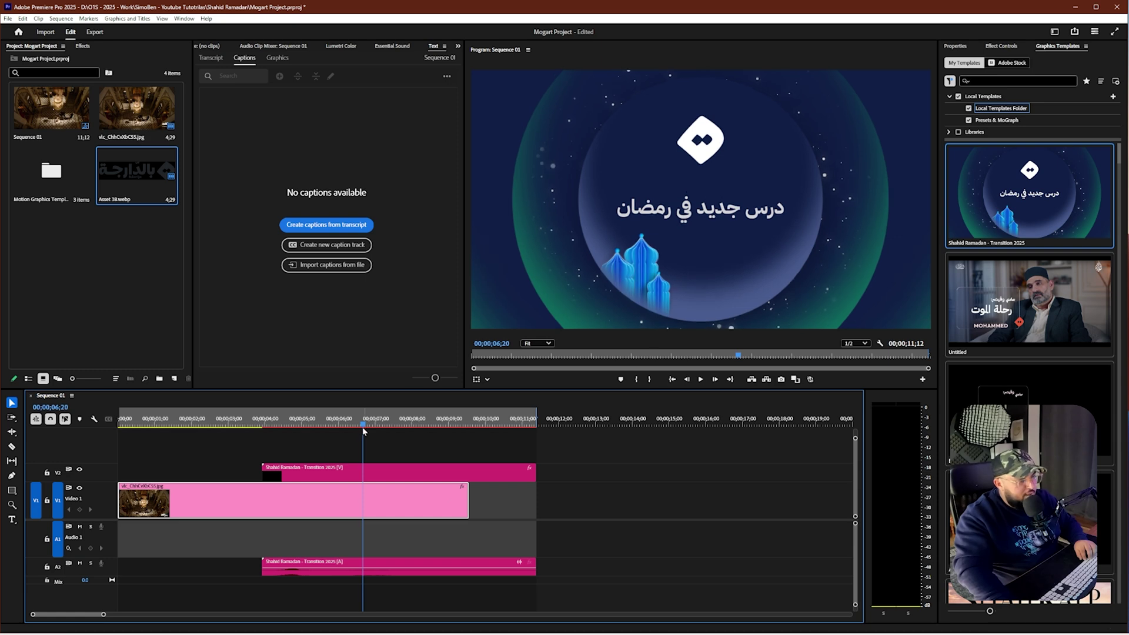
key("space")
key("space")
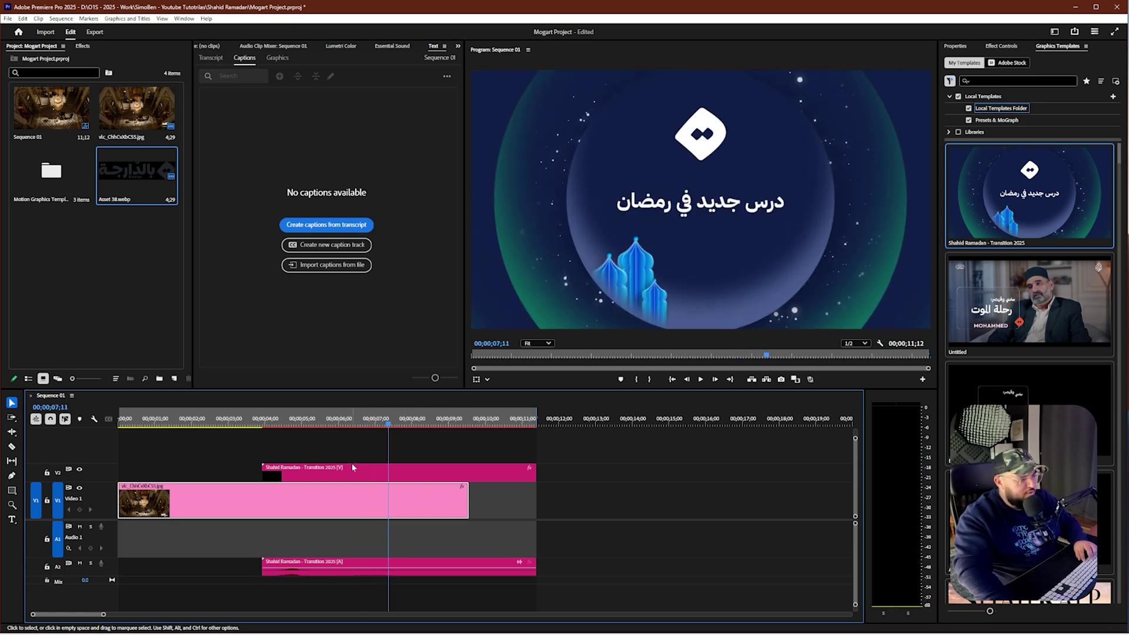
Step: Replace the transition clip's title text with "رمضان مبارك"
left_click(460, 478)
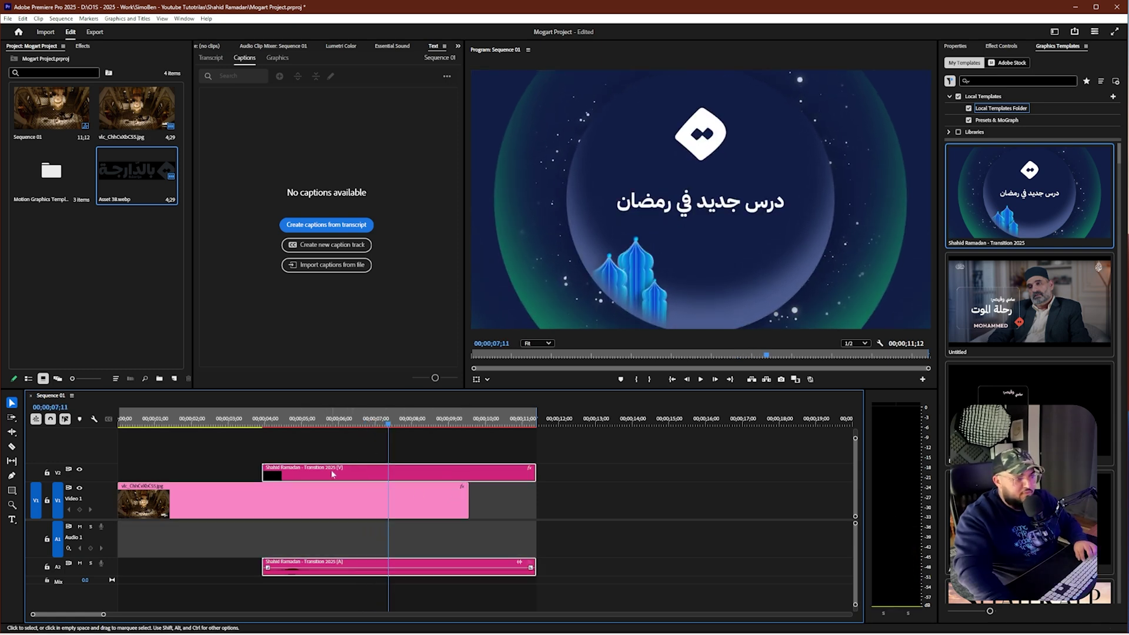
left_click(955, 47)
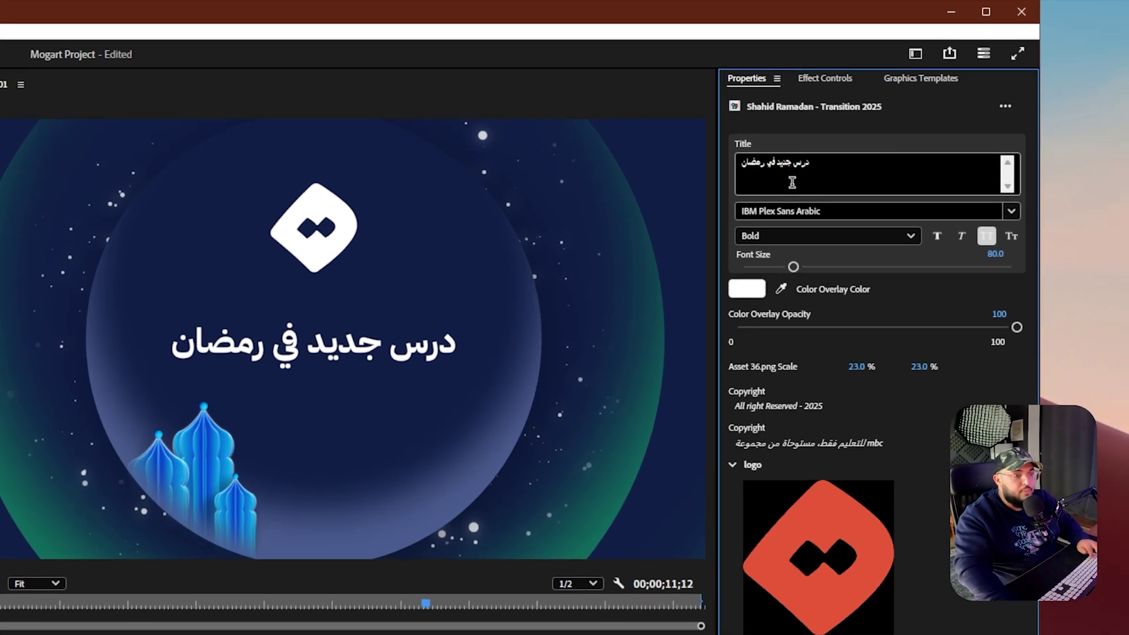
left_click(823, 168)
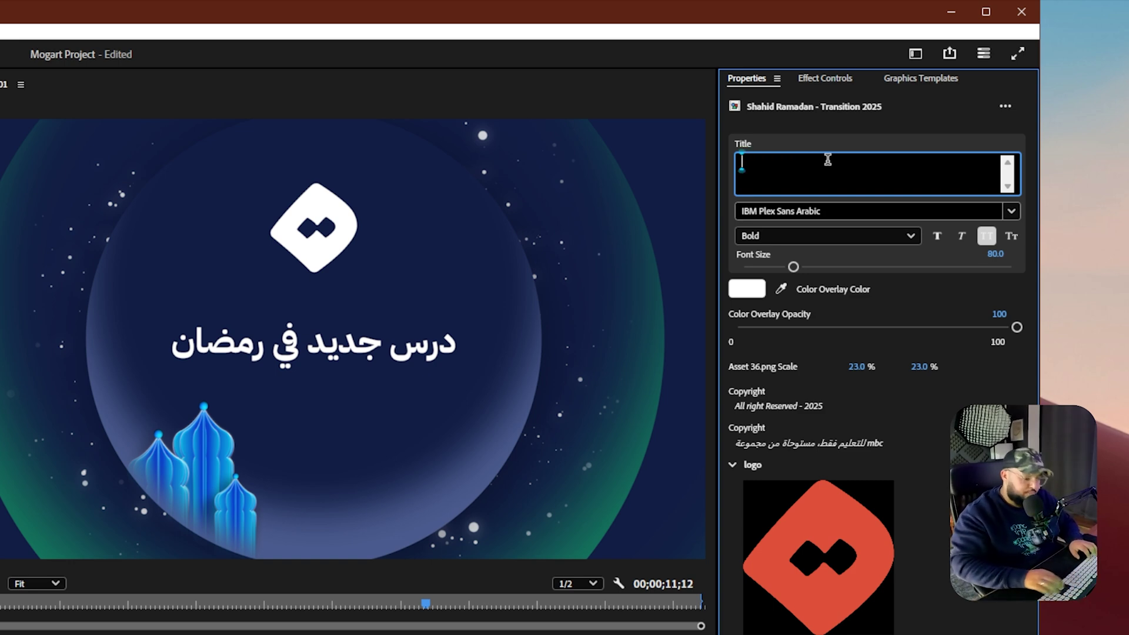
type("رمضان مبارك")
left_click(962, 283)
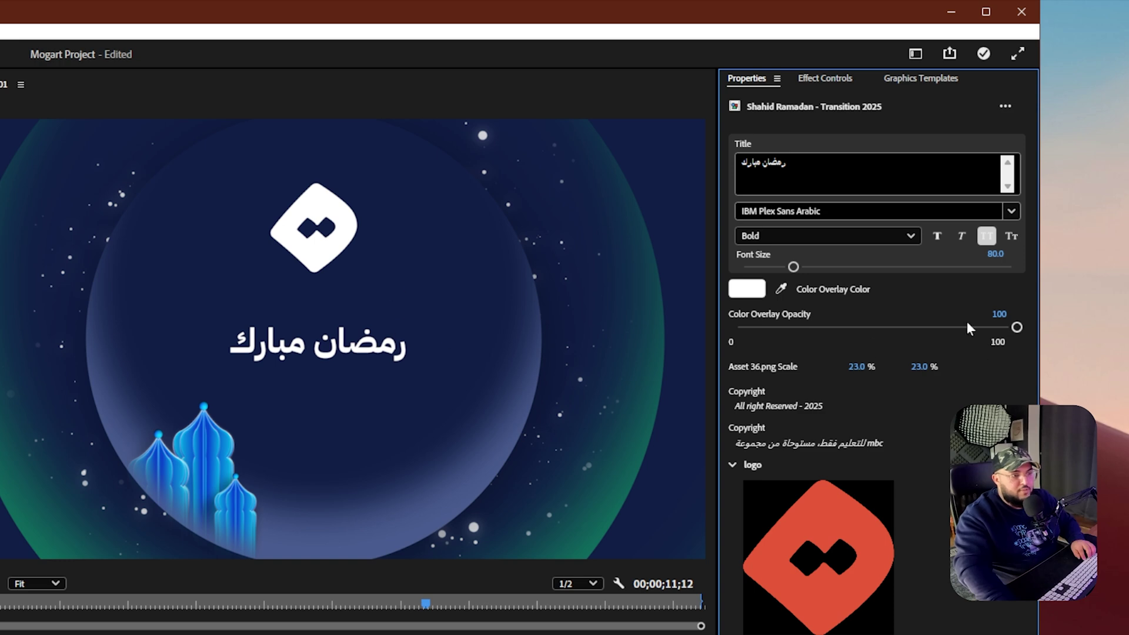
Step: Set the title's font size to 130 and lower its color overlay opacity to 0
left_click_drag(792, 266, 824, 271)
left_click(1005, 257)
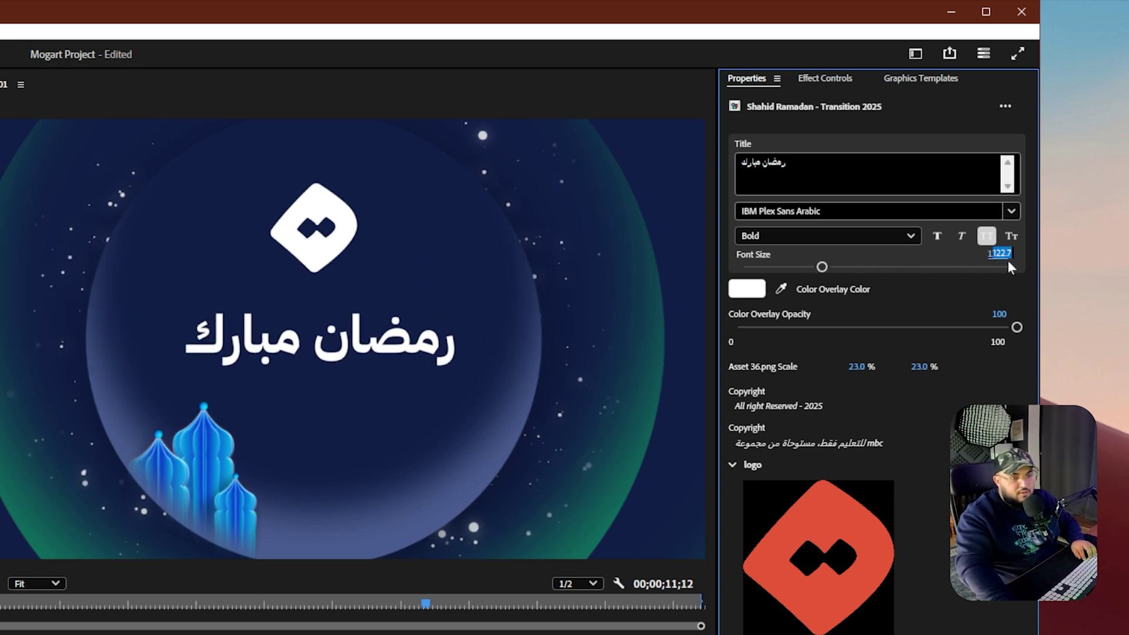
type("130")
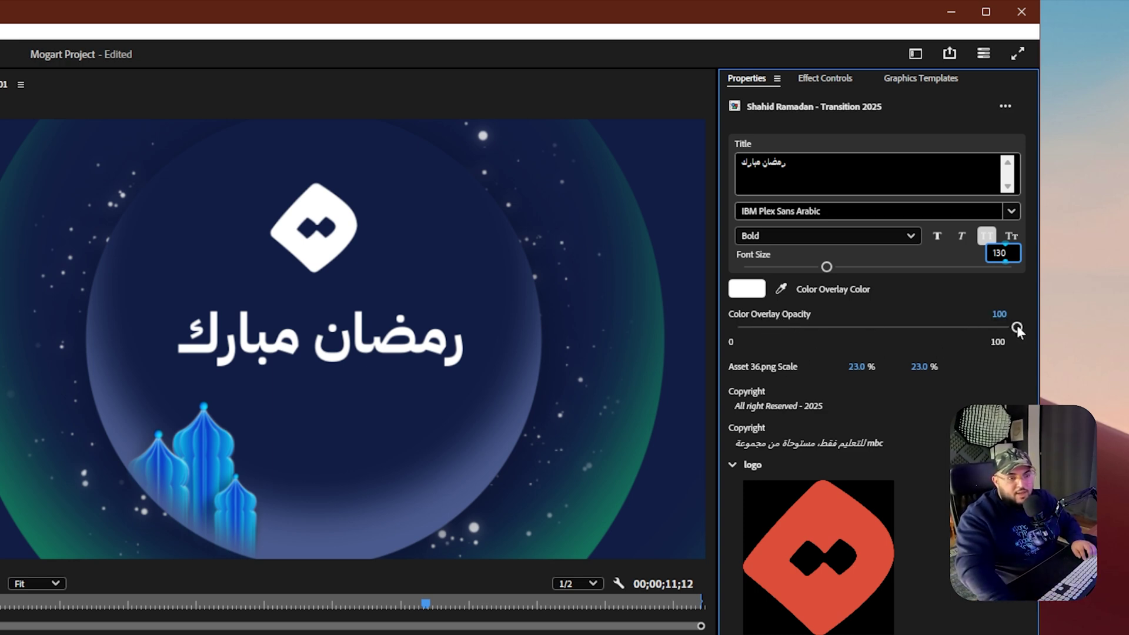
left_click_drag(1017, 327, 578, 318)
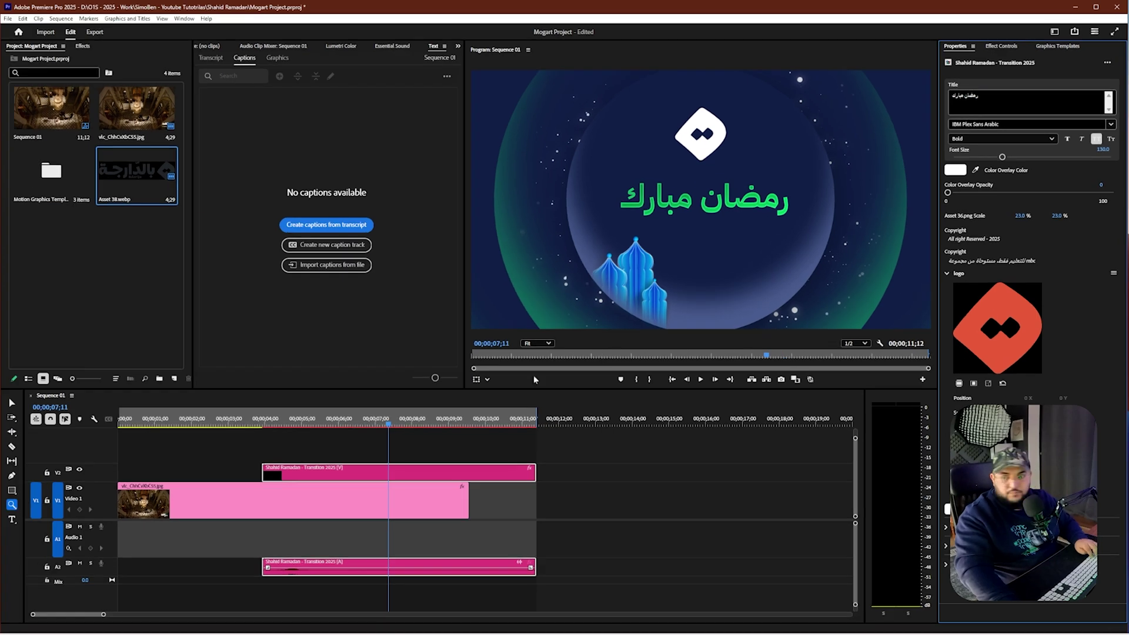
Step: Replace the transition's logo image with Asset 38.webp from the project and fit it to the logo frame
left_click(135, 212)
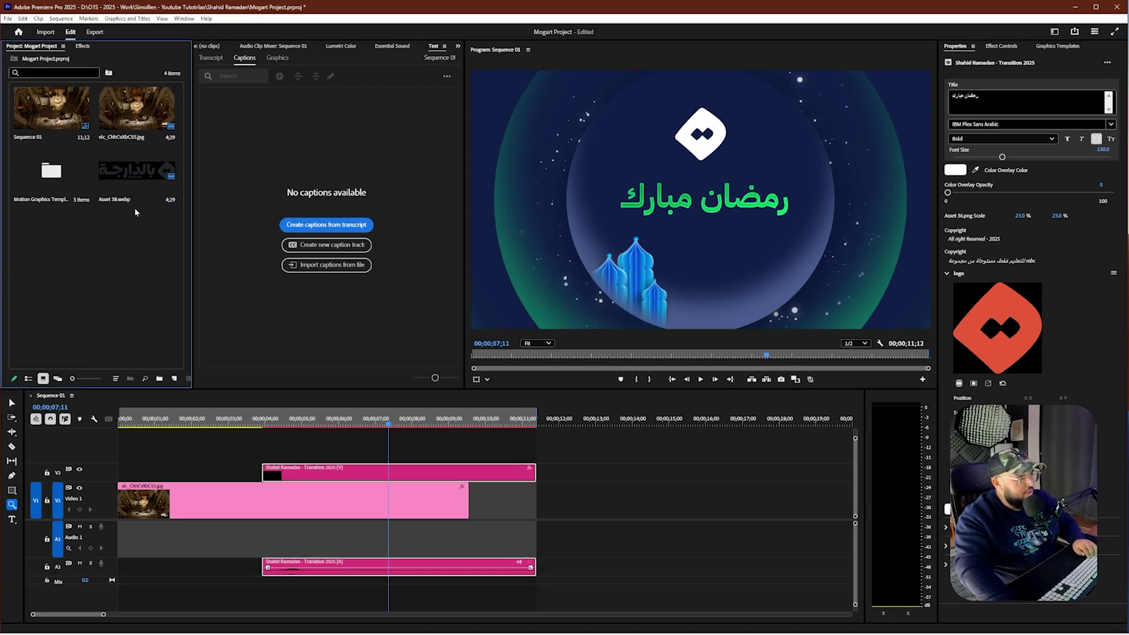
left_click(117, 171)
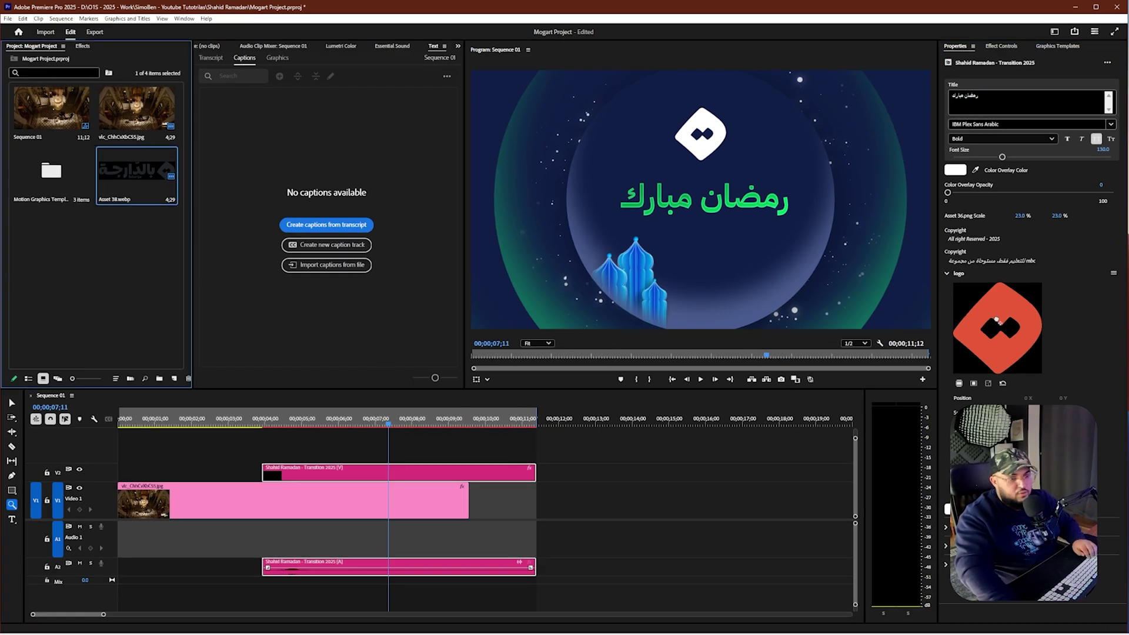
left_click_drag(996, 320, 1001, 319)
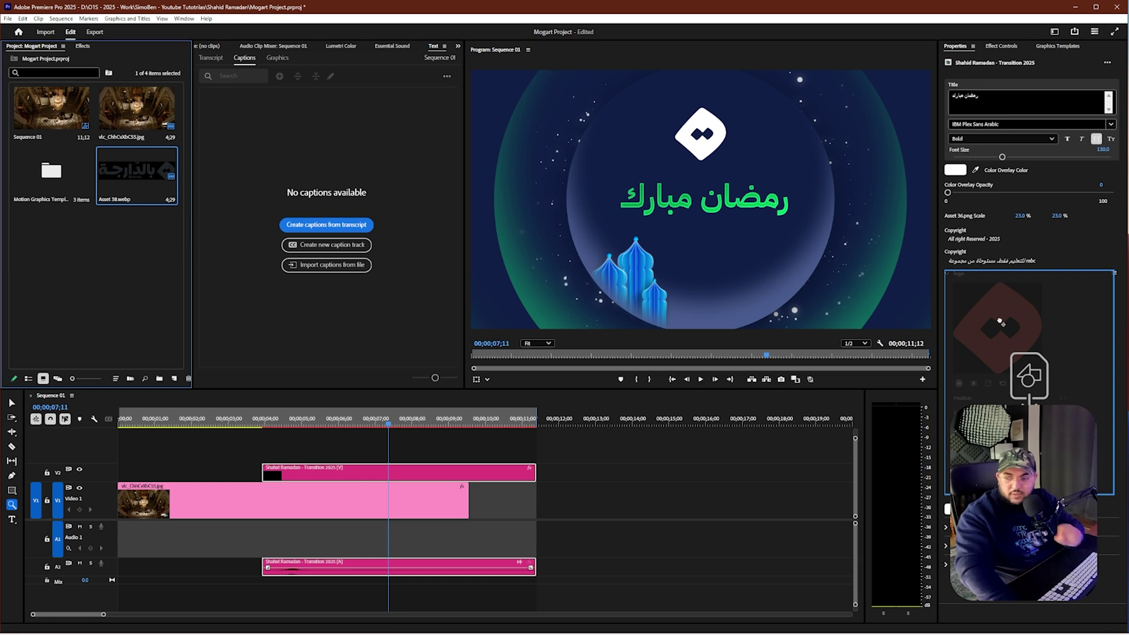
left_click_drag(1003, 326, 1002, 327)
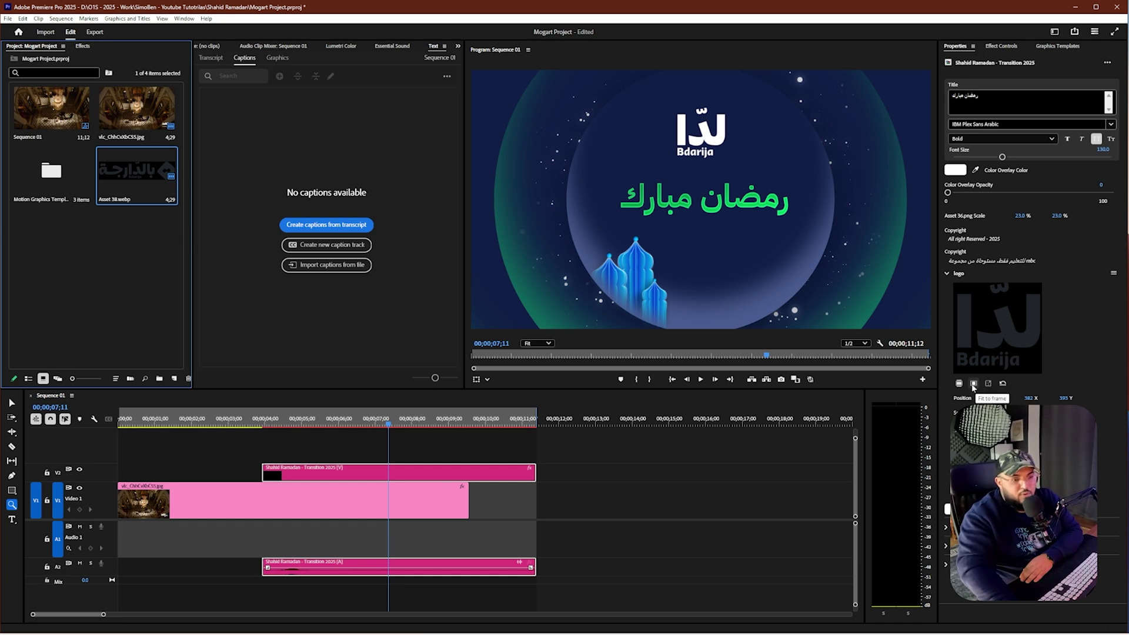
left_click(975, 384)
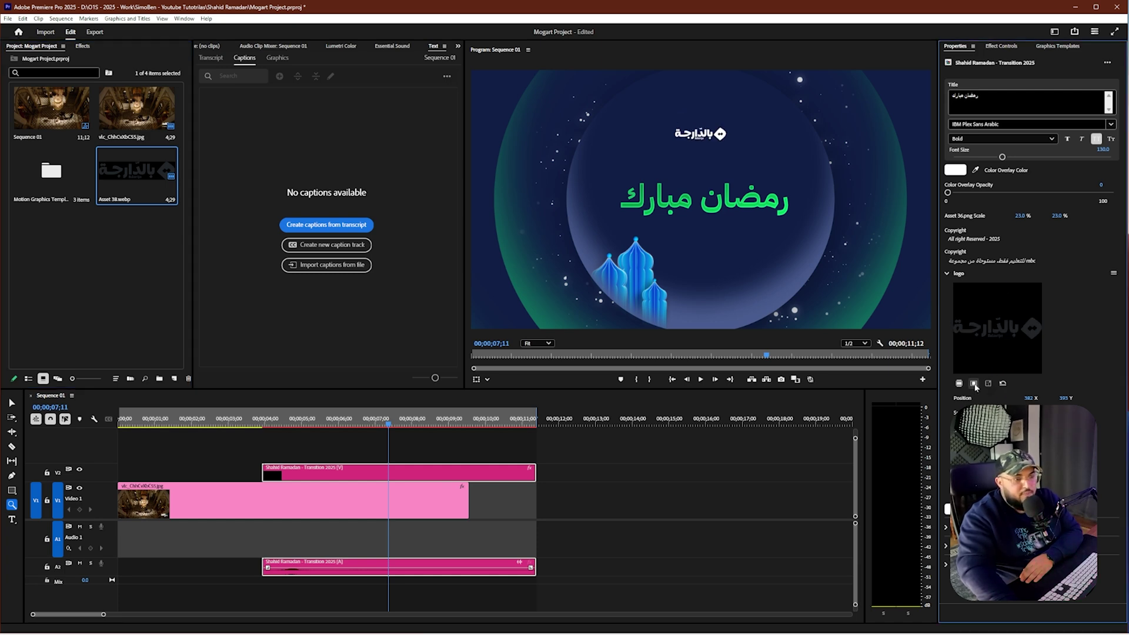
Step: Import Mbc1logo.png and Shahid.net_New_Logo.png from the Shahid Ramadan folder into the project
key("alt+Tab")
left_click(235, 232)
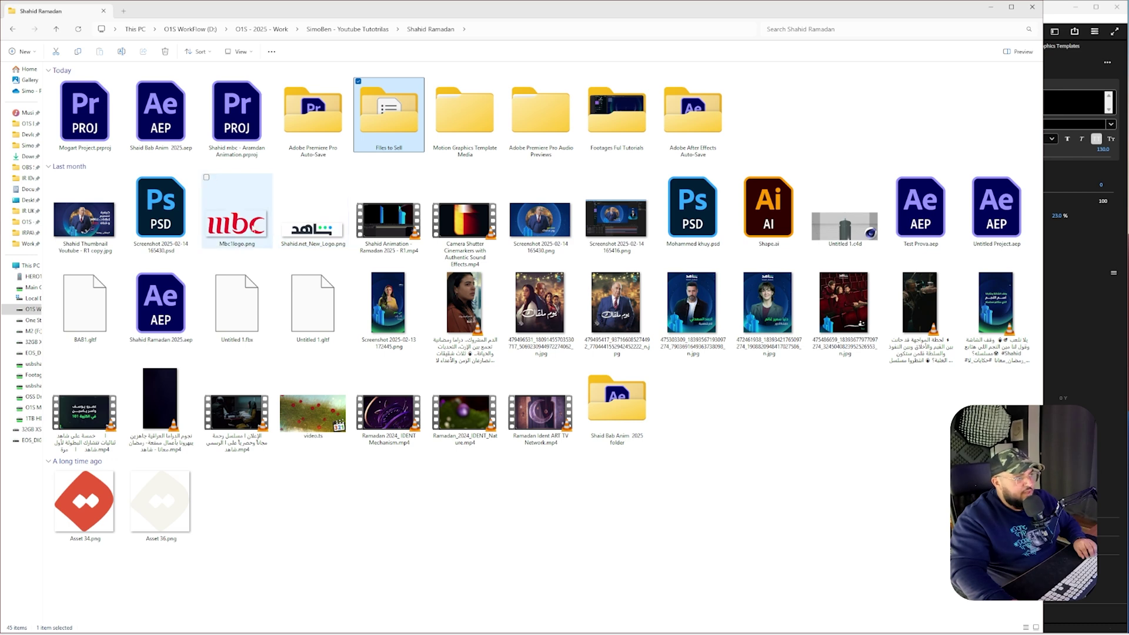
left_click(313, 226, "ctrl")
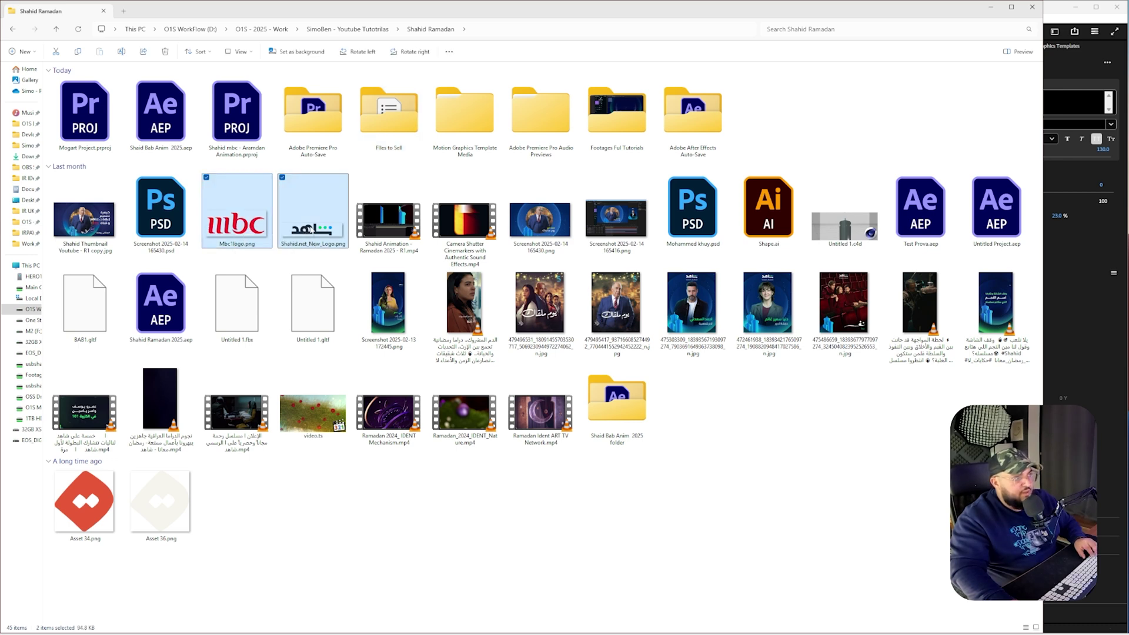
key("alt+Tab")
left_click_drag(312, 227, 122, 270)
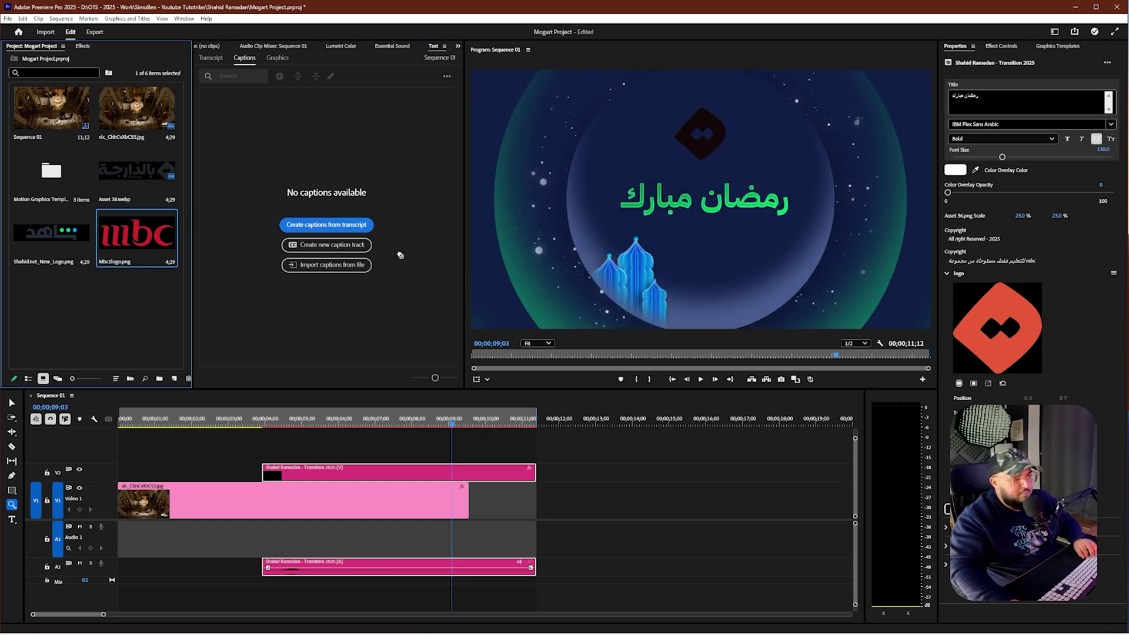
Step: Swap the transition's logo for Mbc1logo.png fitted to its frame, and set the logo color to FFFFFF
left_click_drag(1009, 311, 1010, 313)
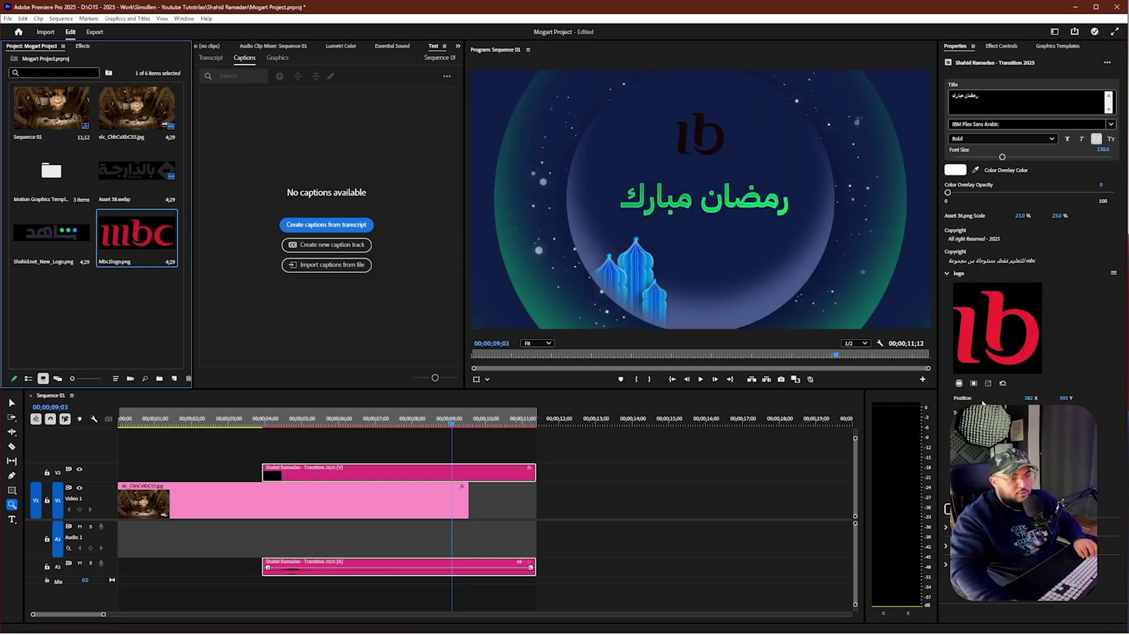
left_click(974, 384)
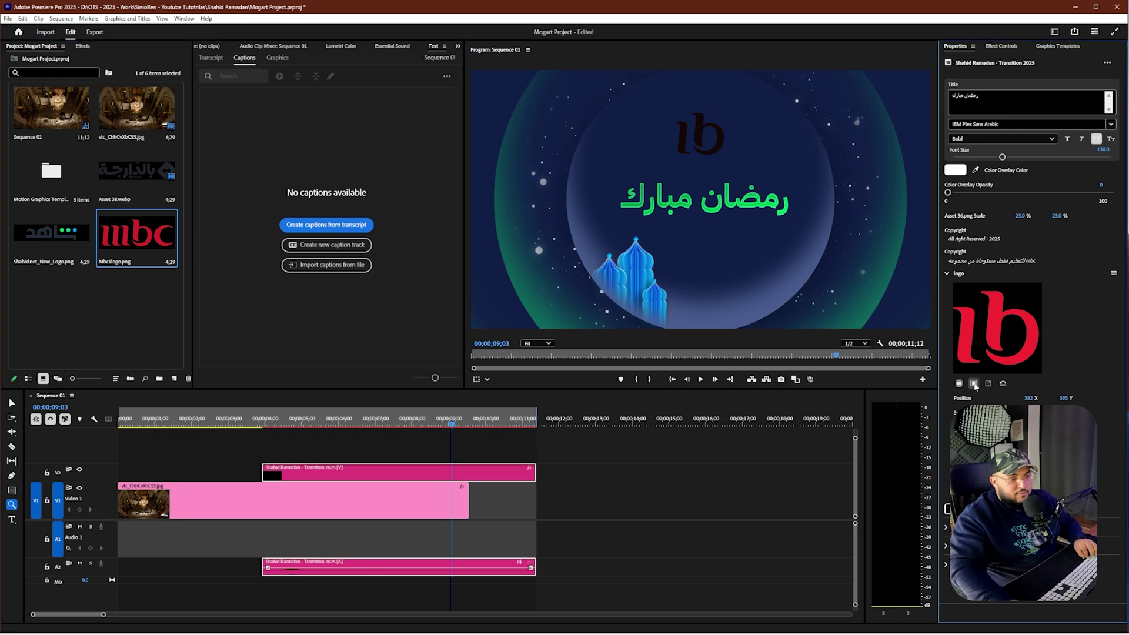
left_click(956, 169)
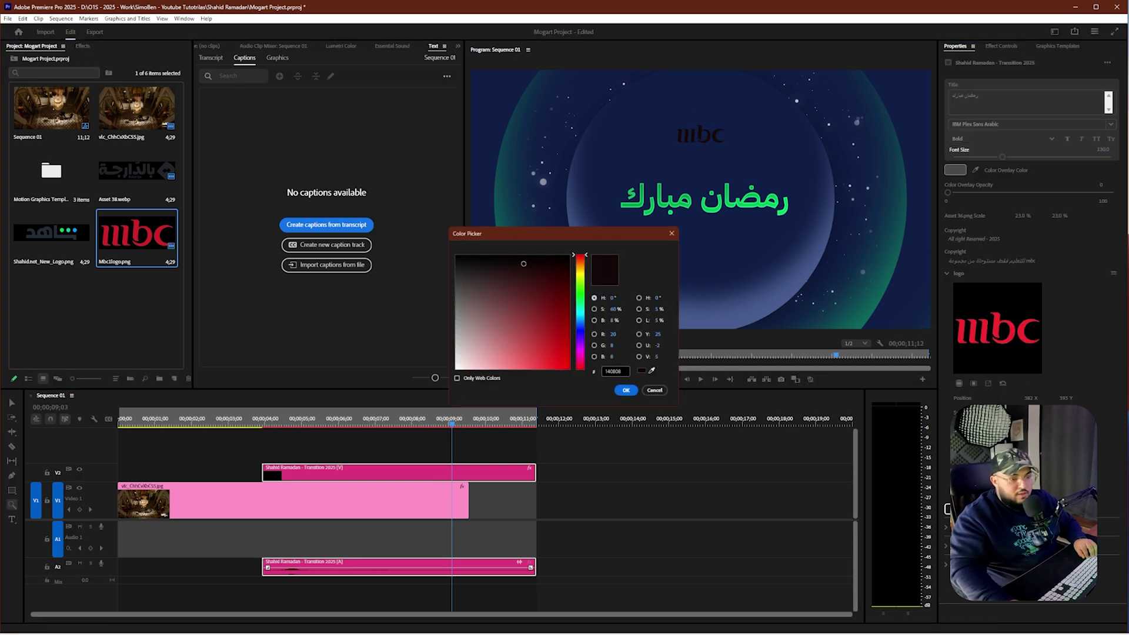
type("FFFFFF")
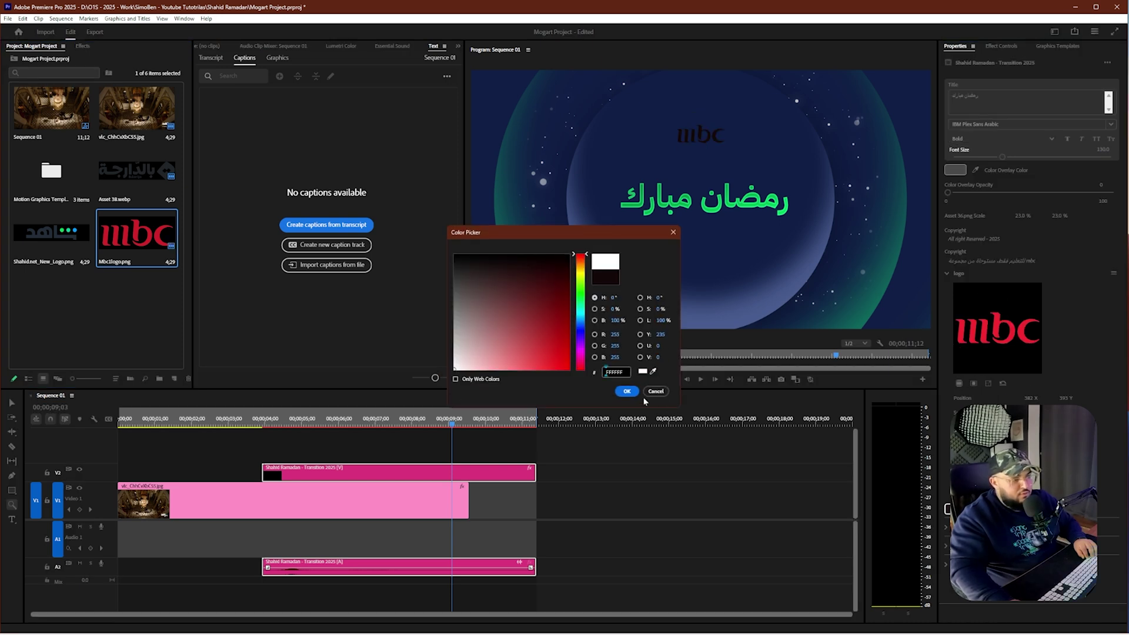
left_click(627, 391)
Step: Play back the transition from about 4 seconds and check the white mbc logo around 00;00;08;22
left_click_drag(424, 422, 254, 422)
left_click(710, 206)
key("space")
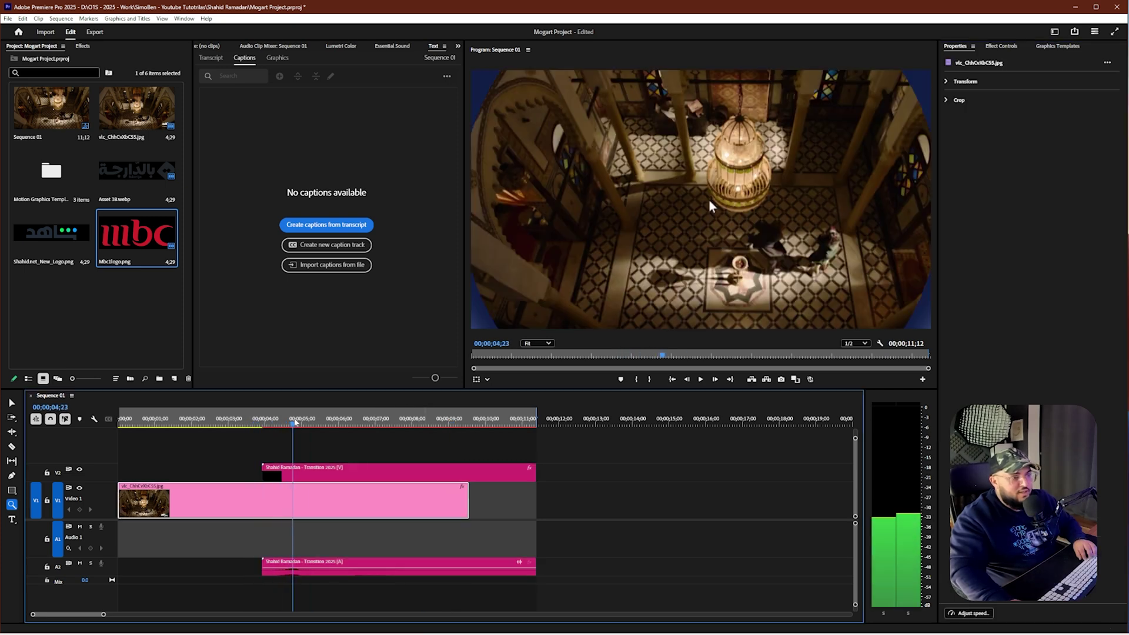
left_click_drag(343, 423, 441, 421)
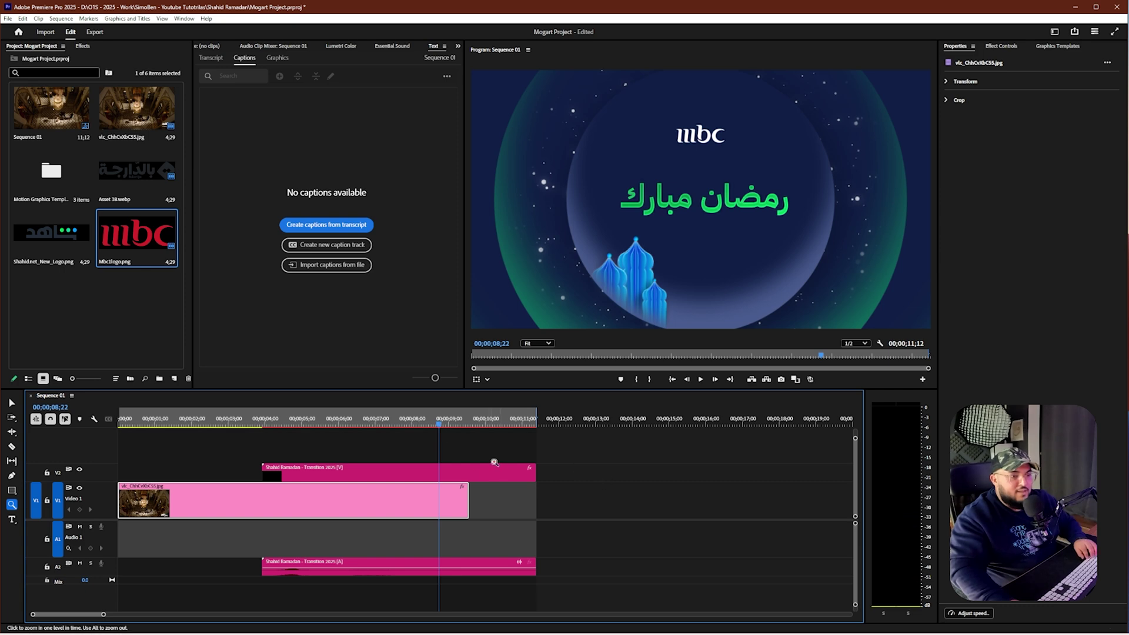
Step: Replace the transition clip's logo with Shahid.net_New_Logo.png and fit it to the logo frame
left_click(475, 478)
key("v")
left_click(474, 472)
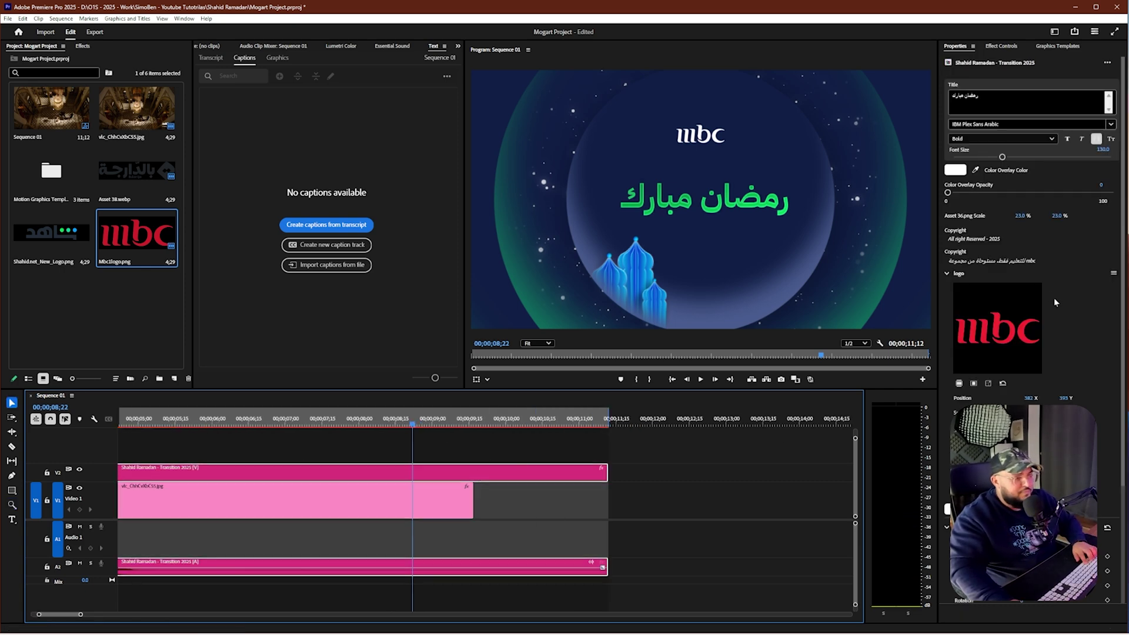
left_click_drag(47, 232, 1011, 347)
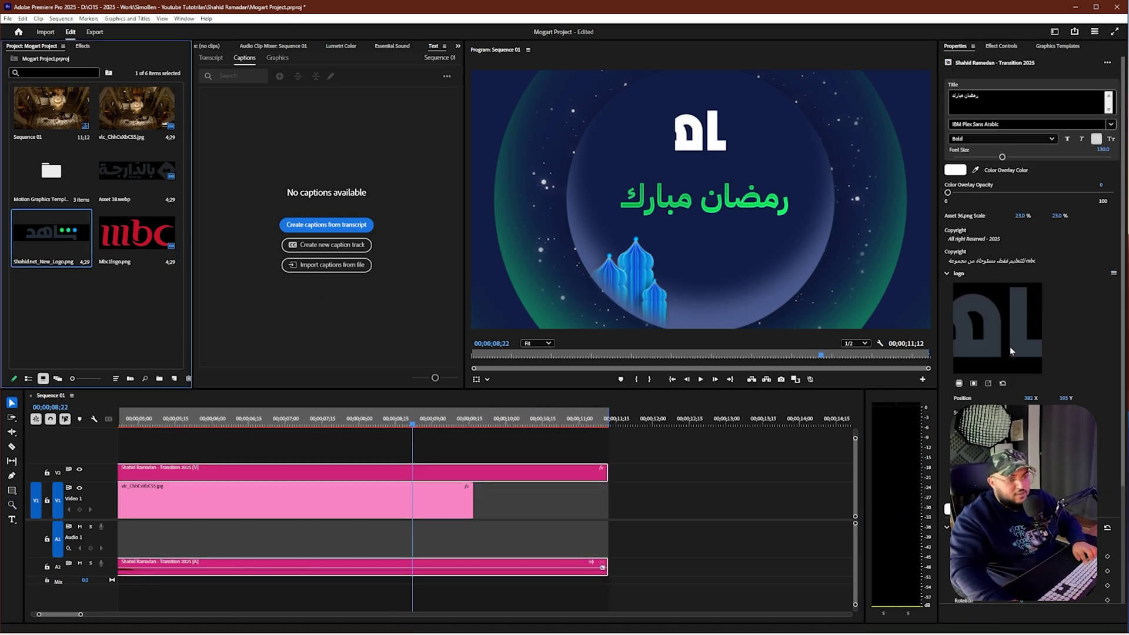
left_click(960, 384)
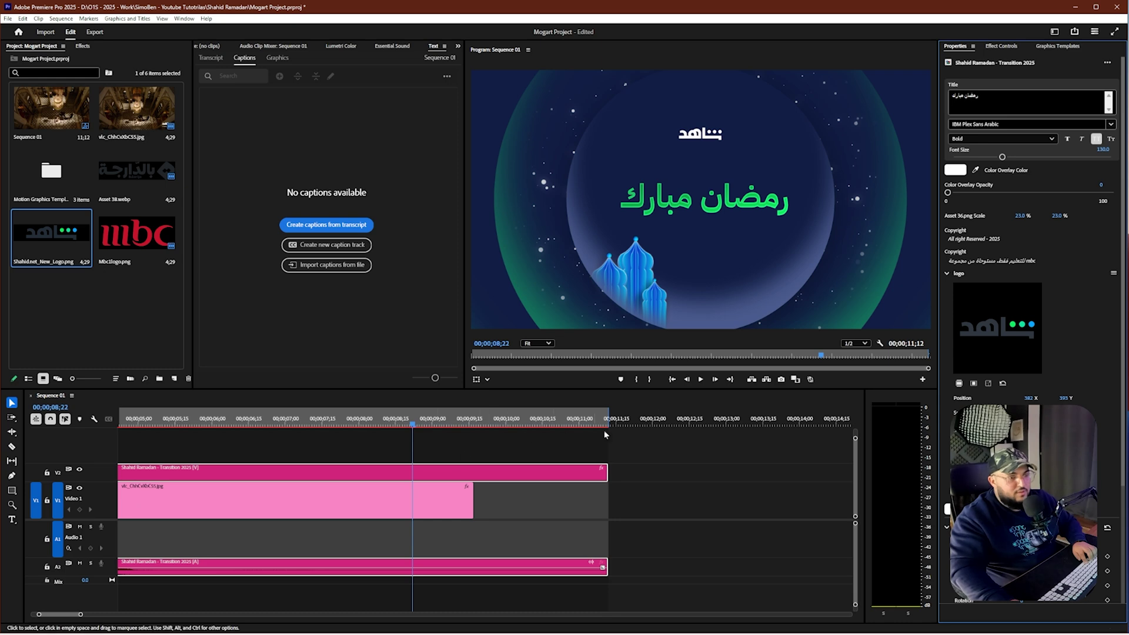
Step: Fit the whole sequence in the timeline and play the transition with the Shahid logo up to 00;00;08;06
key("backslash")
left_click(210, 414)
key("space")
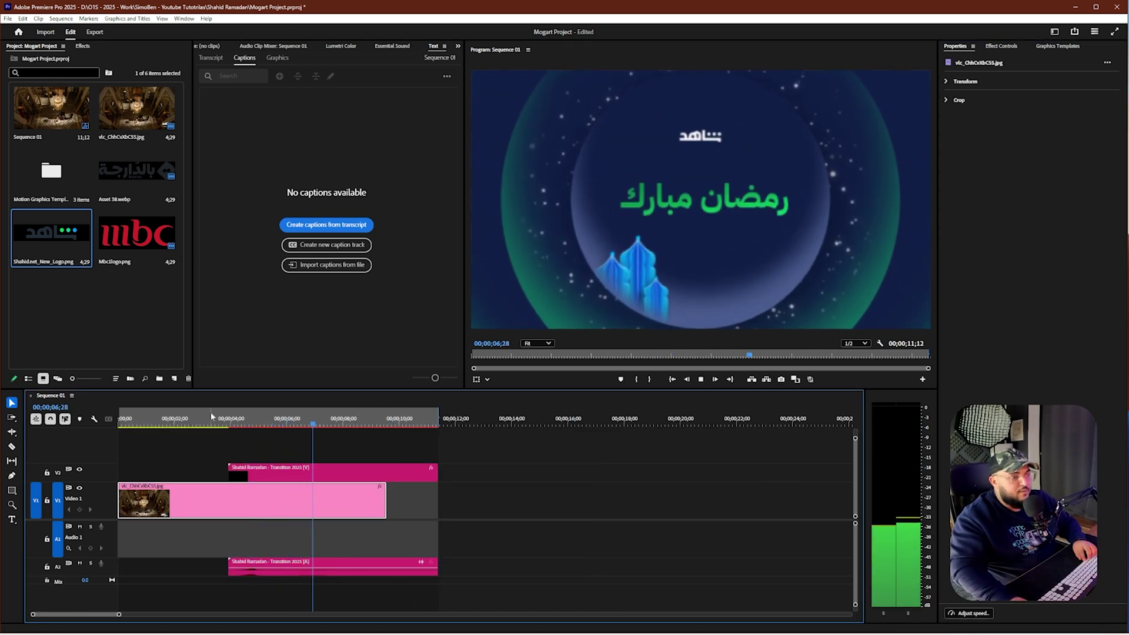
key("space")
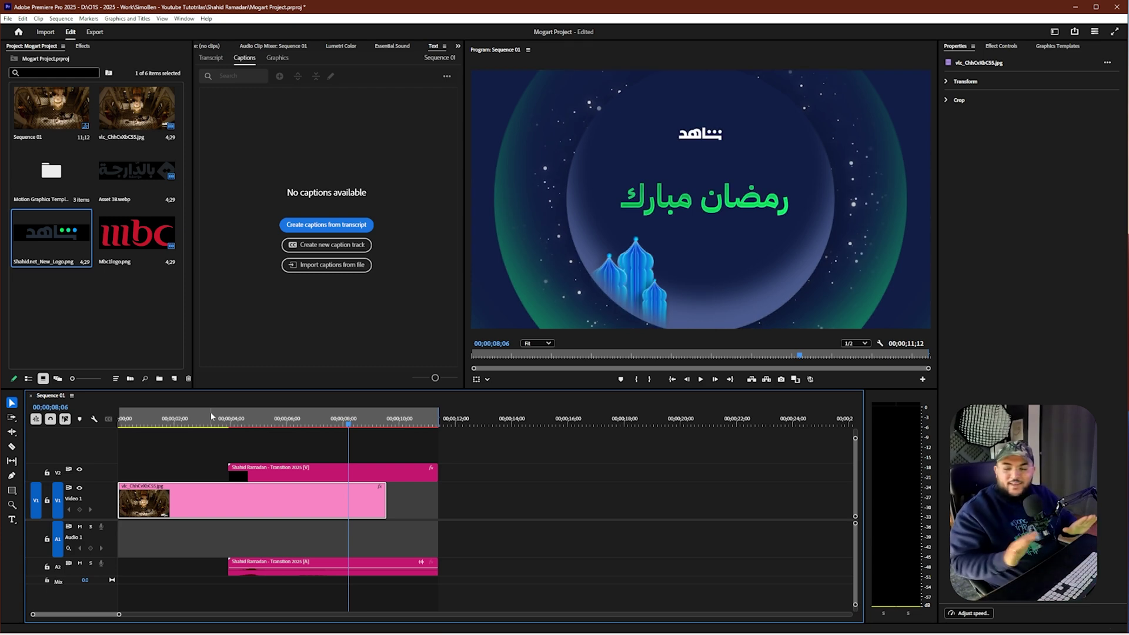
Step: Show the local graphics templates to examine the Shahid Ramadan - Transition 2025 template
left_click(1045, 47)
mouse_move(1039, 213)
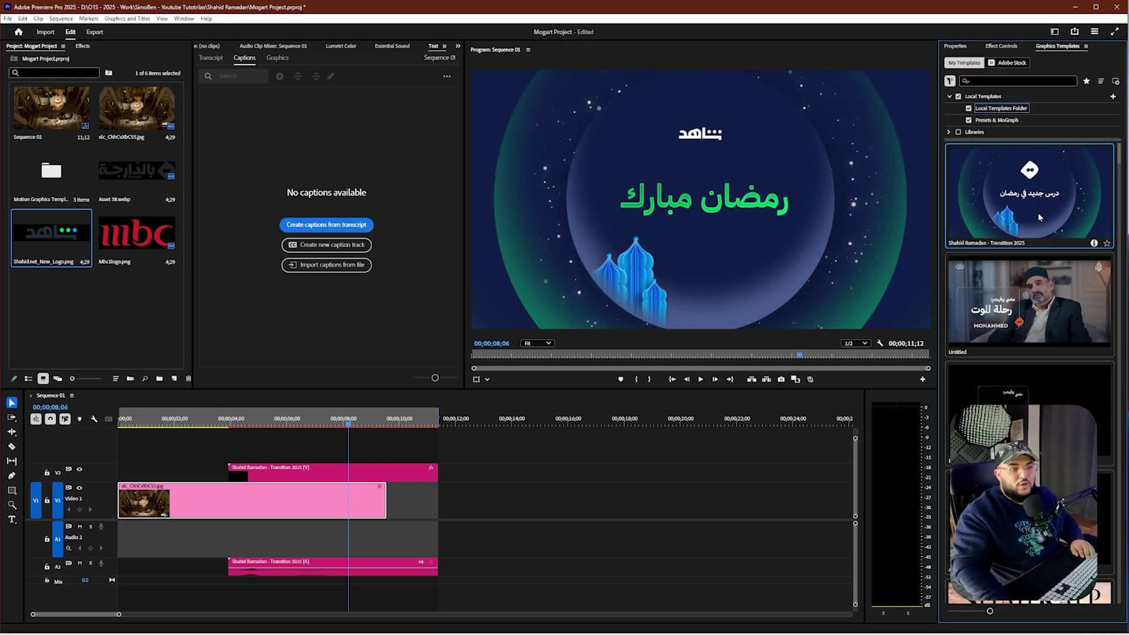